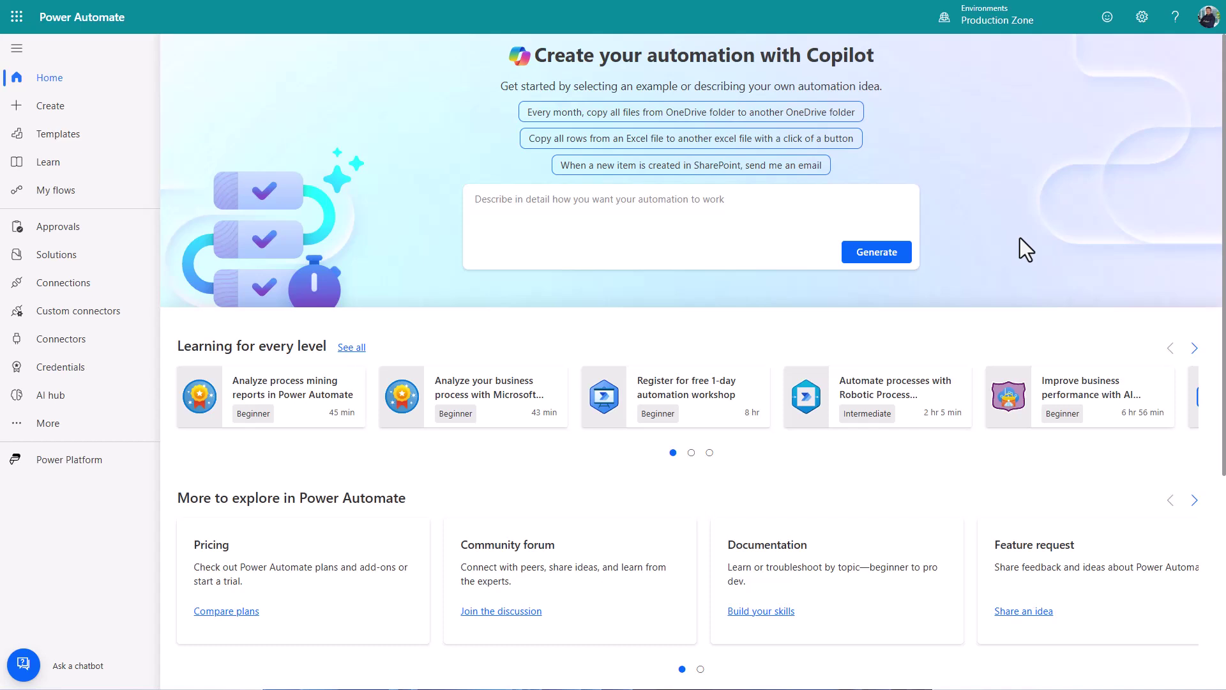
Look through the app launcher and the Discover all page, then settle on the AI hub.
{"action": "left_click", "coordinate": [17, 17]}
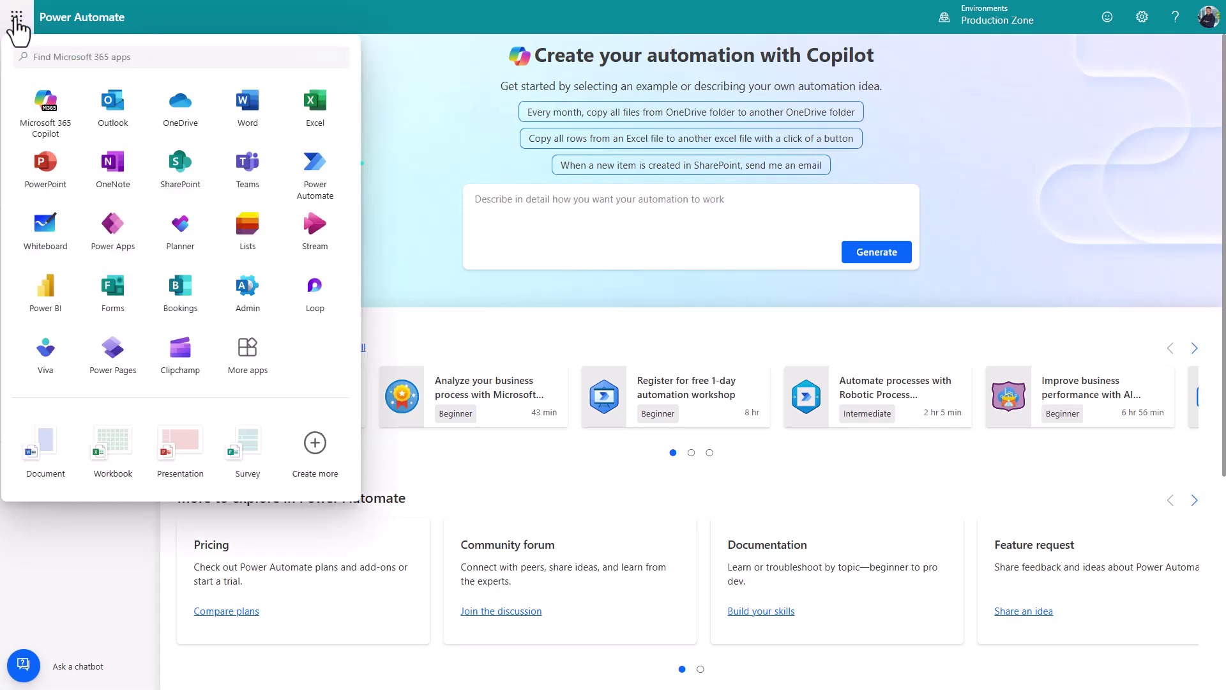
{"action": "left_click", "coordinate": [438, 144]}
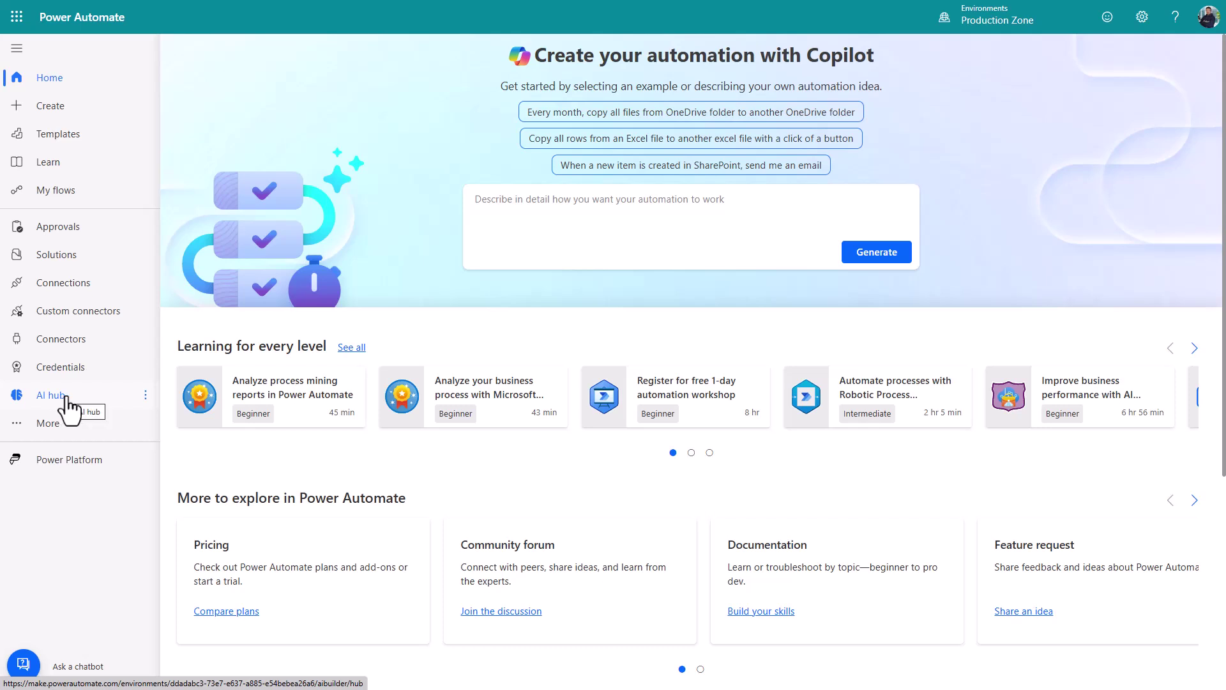
{"action": "left_click", "coordinate": [66, 398]}
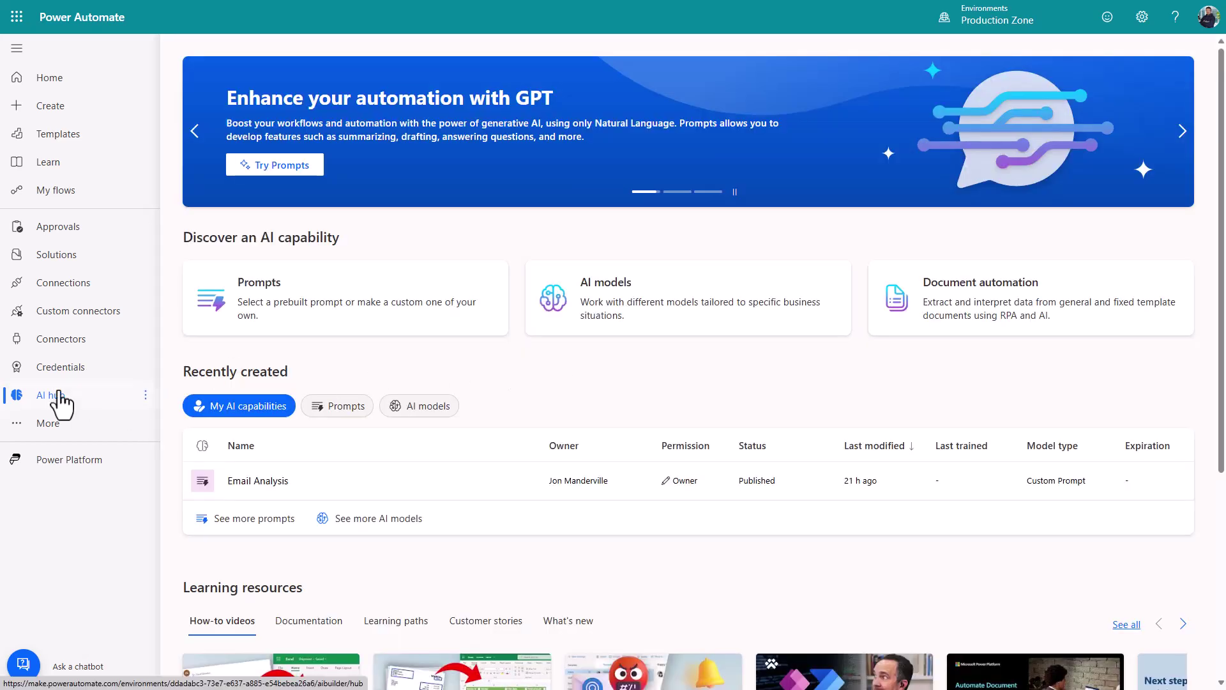
{"action": "left_click", "coordinate": [49, 427]}
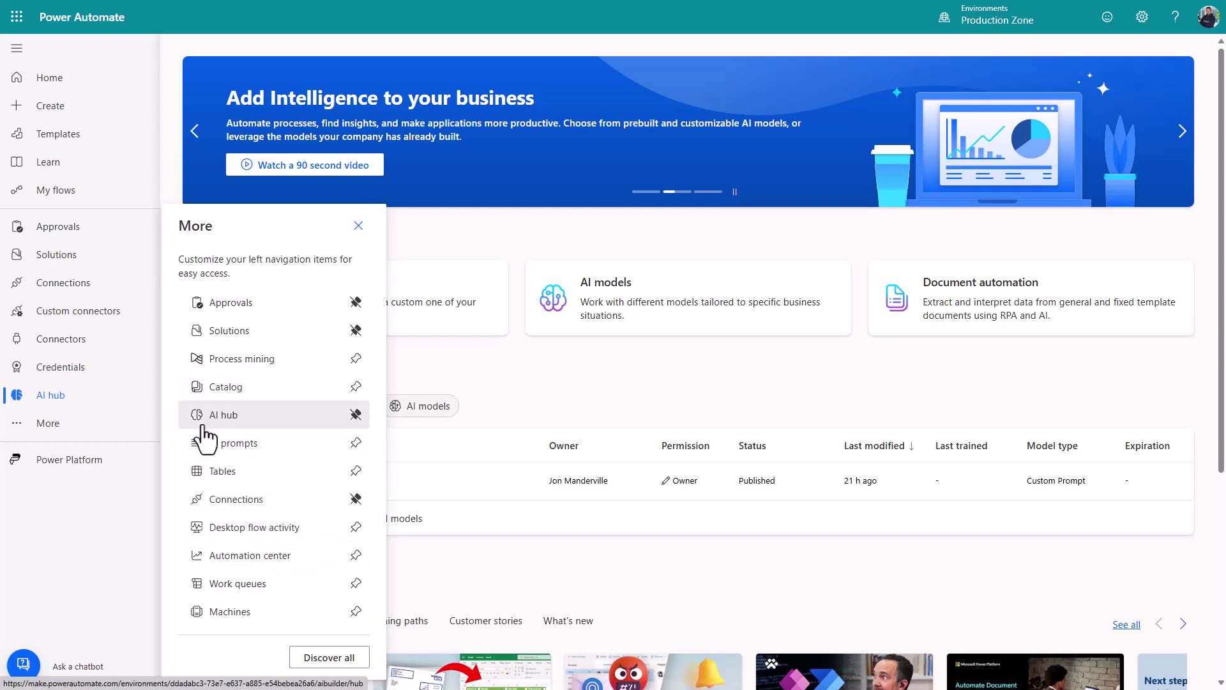
{"action": "left_click", "coordinate": [327, 657]}
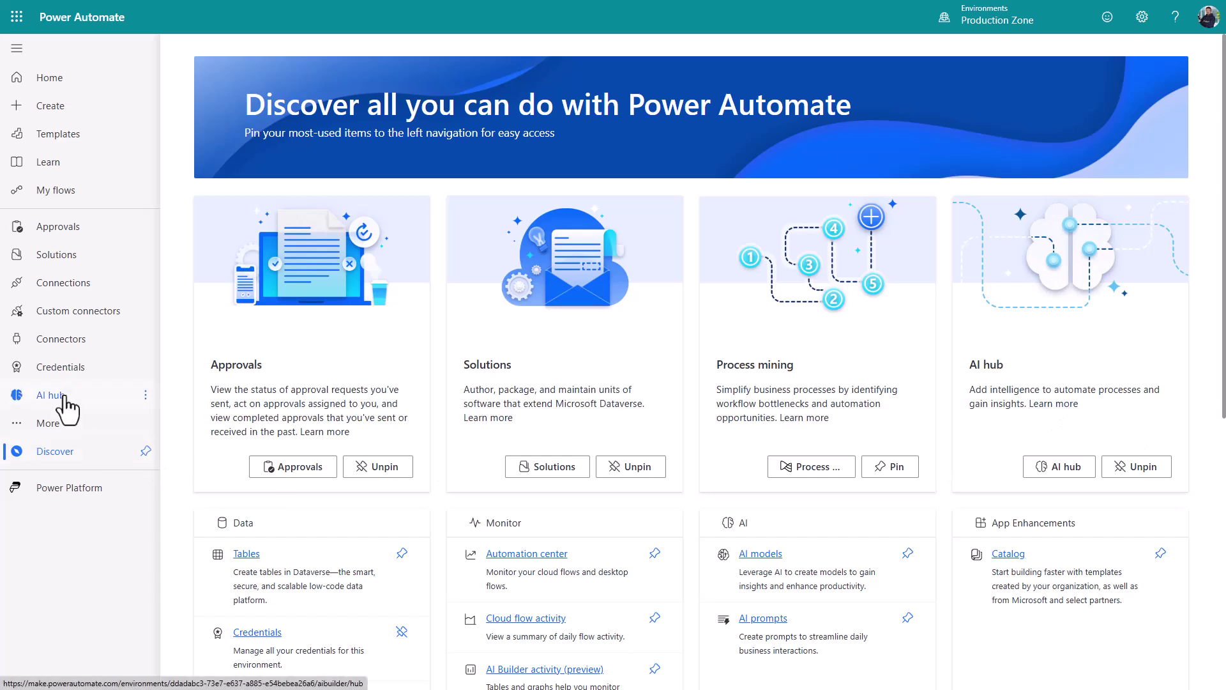
{"action": "left_click", "coordinate": [116, 401]}
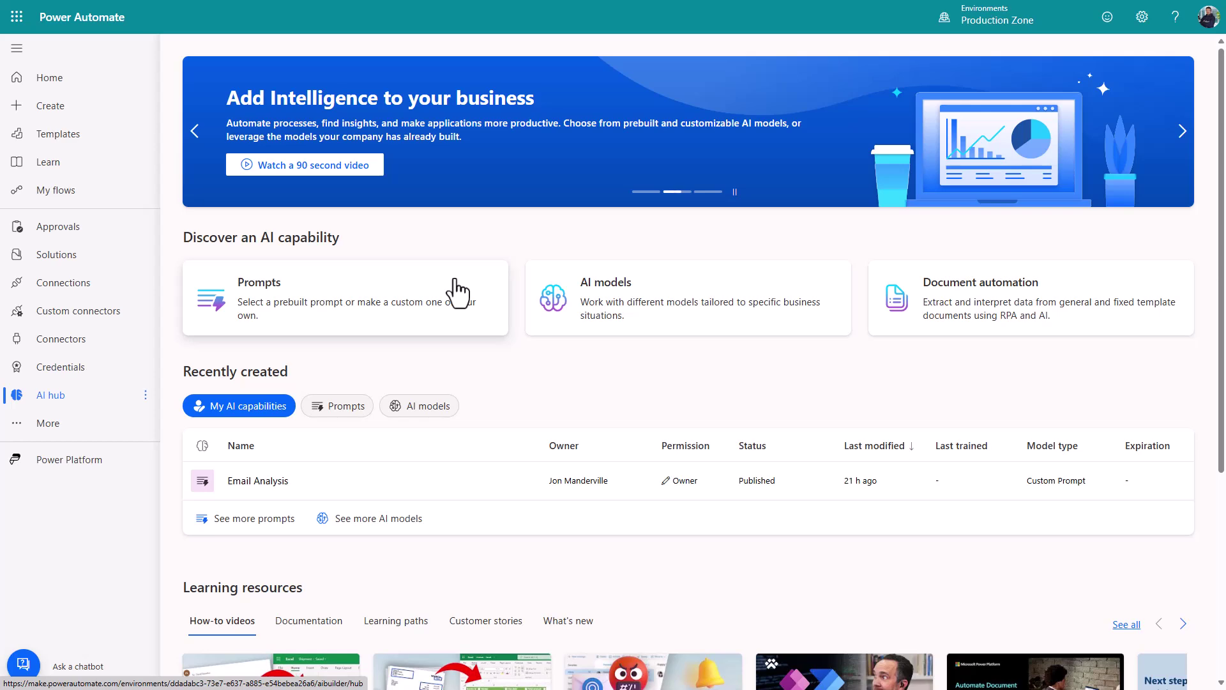
Build a custom prompt from the Prompts card and name it 'Analyse emails for Important Actions'.
{"action": "left_click", "coordinate": [427, 281]}
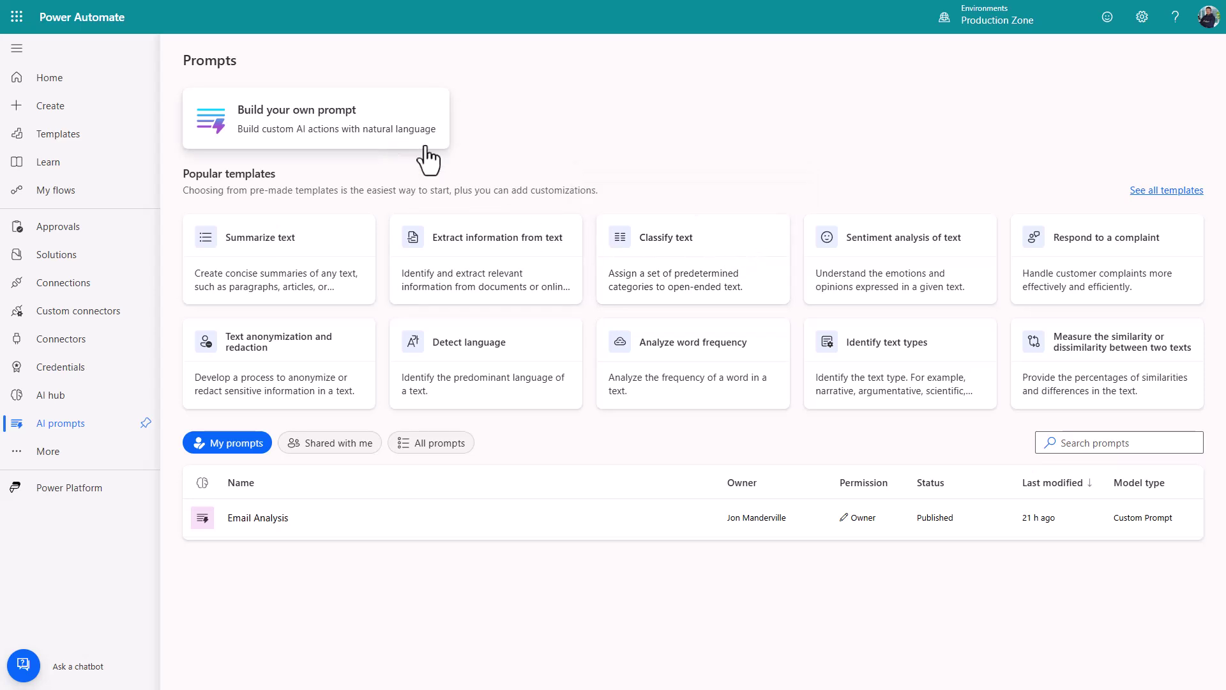
{"action": "left_click", "coordinate": [369, 136]}
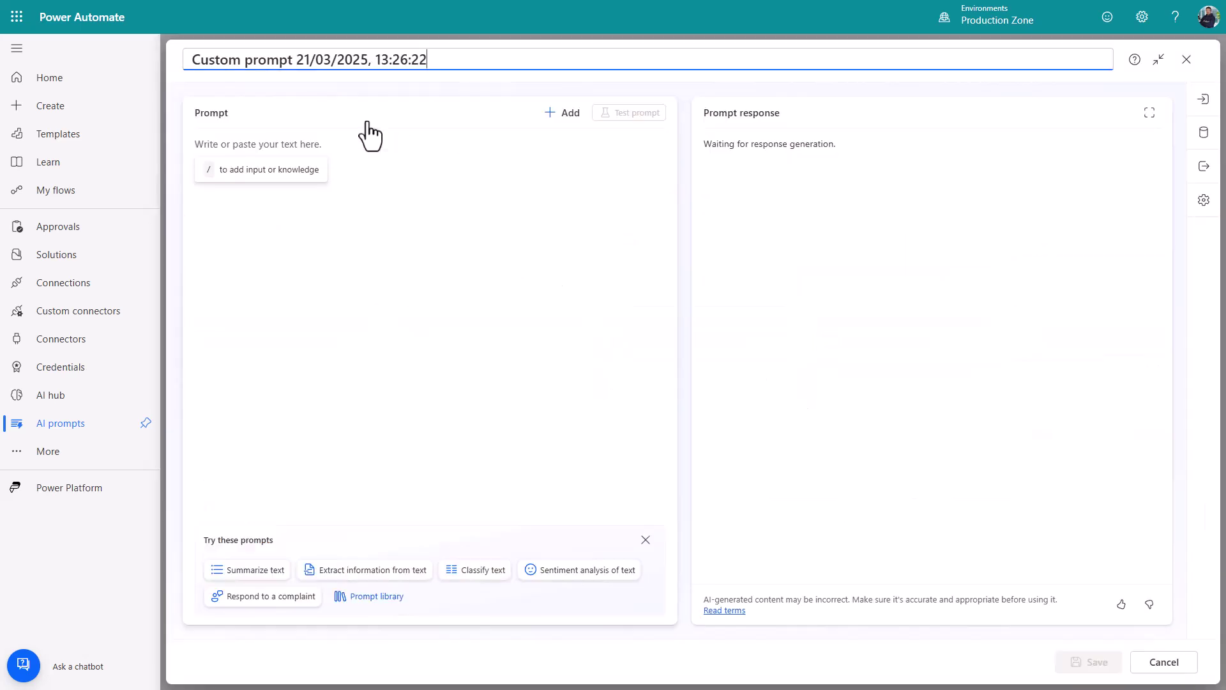
{"action": "left_click_drag", "start_coordinate": [430, 59], "coordinate": [191, 58]}
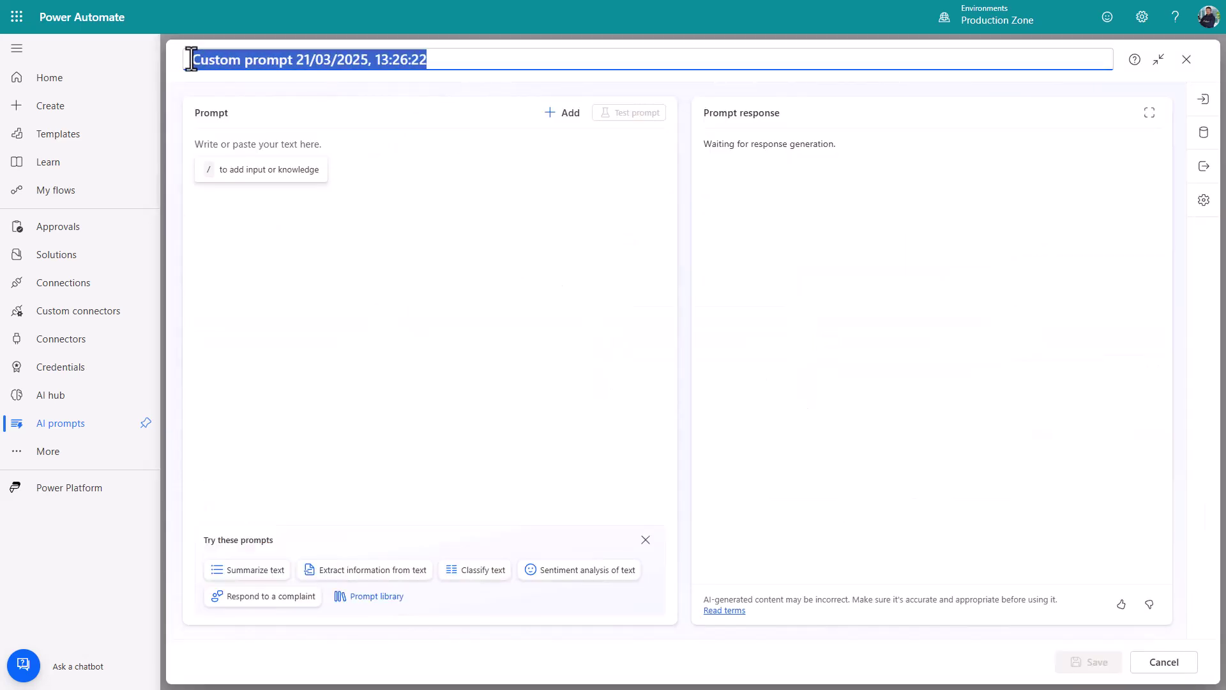
{"action": "key", "text": "BackSpace"}
{"action": "type", "text": "Analyse emails for Important Actions"}
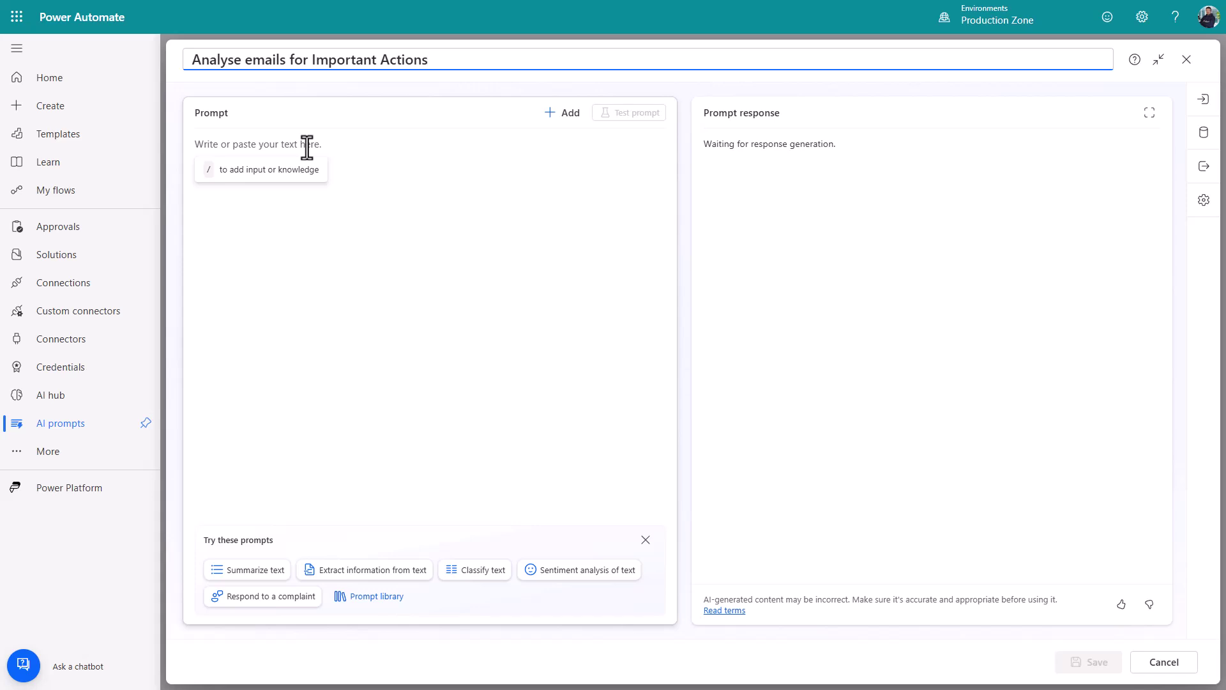
Paste the prepared email-classification instructions with the Email Text input, then select all the prompt text.
{"action": "left_click", "coordinate": [268, 307]}
{"action": "type", "text": "summarize the given Email Text using these rules.  If you determine based on the text I give you that it is Marketing Information, don't do any more, just respond with the word Marketing.  If you determine it requires me to take urgent action, perhaps due to the tone or the content or some indicator in the text like a due date or a date that is soon, respond with Urgent Action Needed in the text you give back. Summarise who has asked (use an email address if present) and be very specific about the action it is that has been suggested. send back the phrase Requires Action in the response along with the action you have determined and the name of any person who sent the email.  If you would consider it just a passive response to something I have sent that requires no follow-up, send back Nothing Needed in the response."}
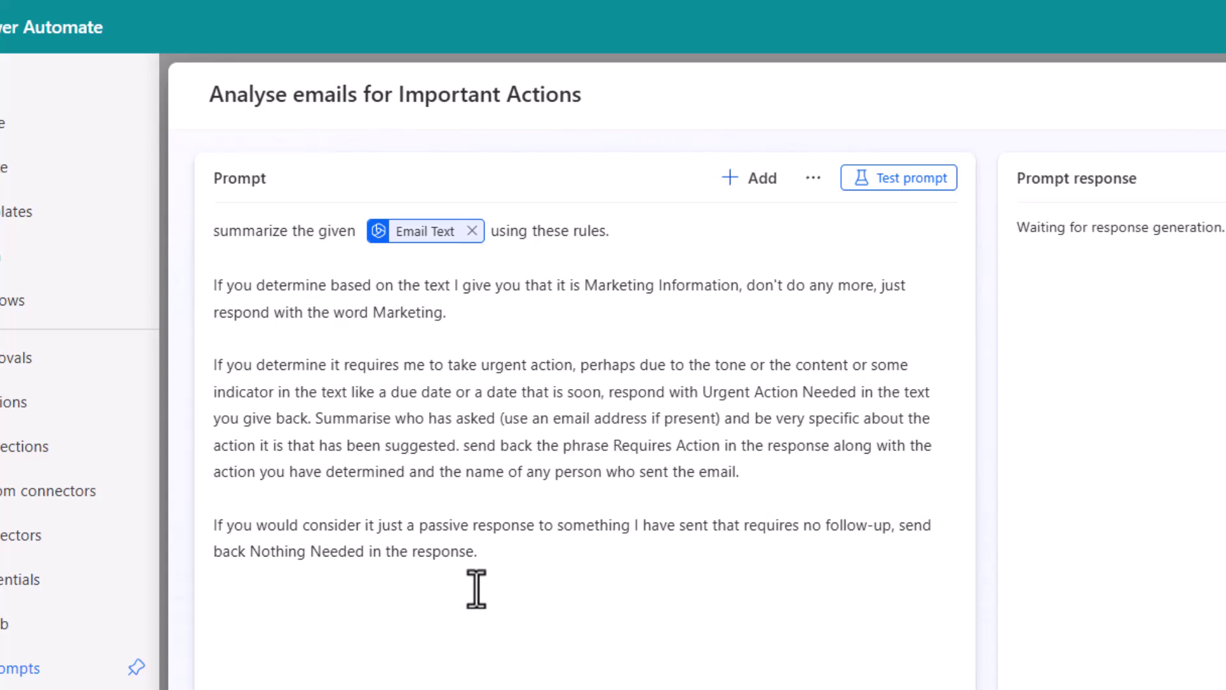
{"action": "left_click", "coordinate": [492, 564]}
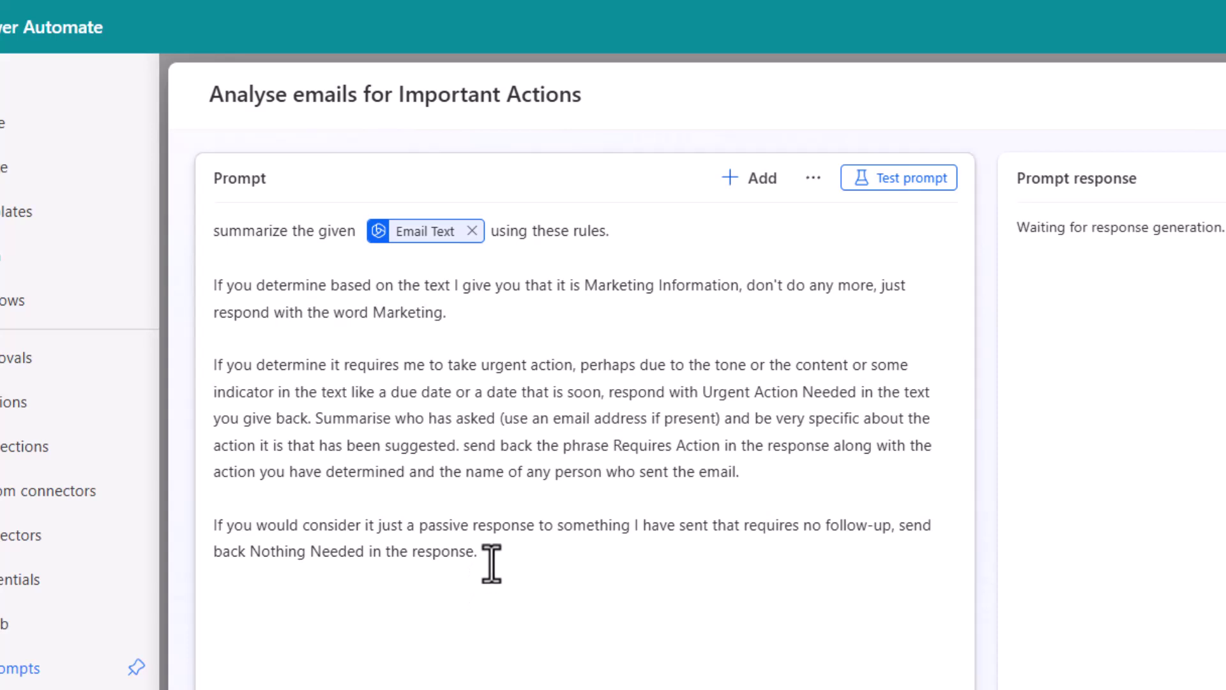
{"action": "left_click_drag", "start_coordinate": [491, 563], "coordinate": [211, 239]}
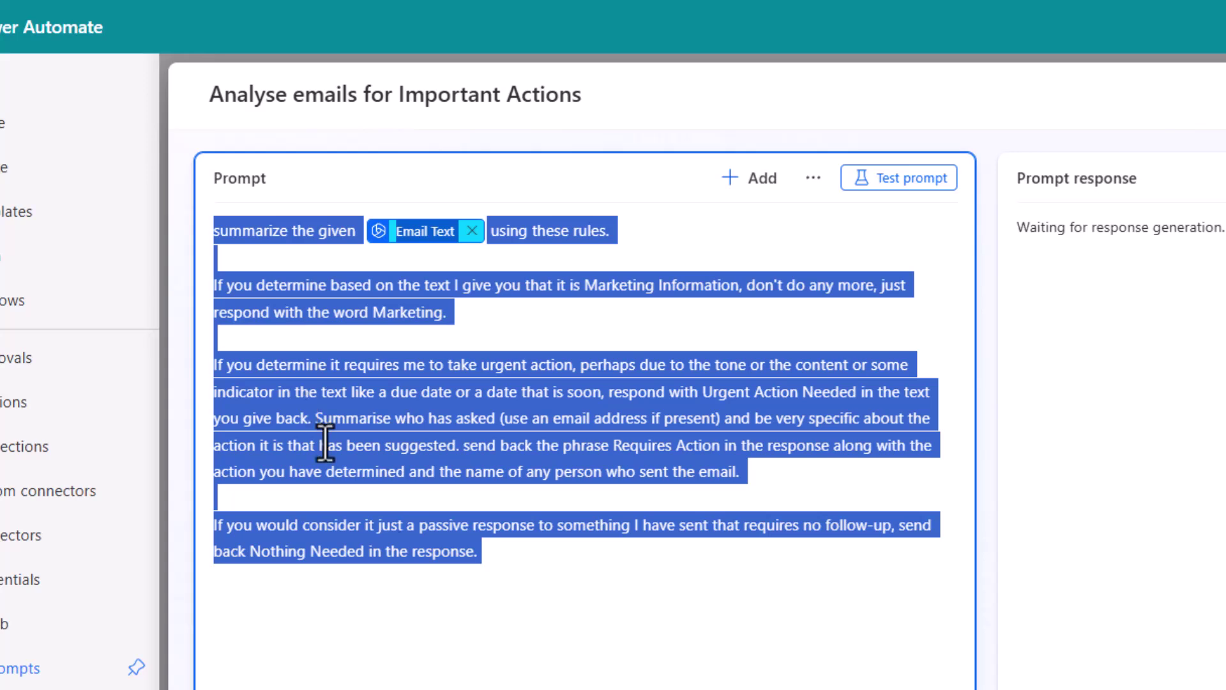
Insert a slash before 'using' and start adding a new Text input, then cancel it.
{"action": "left_click", "coordinate": [578, 605]}
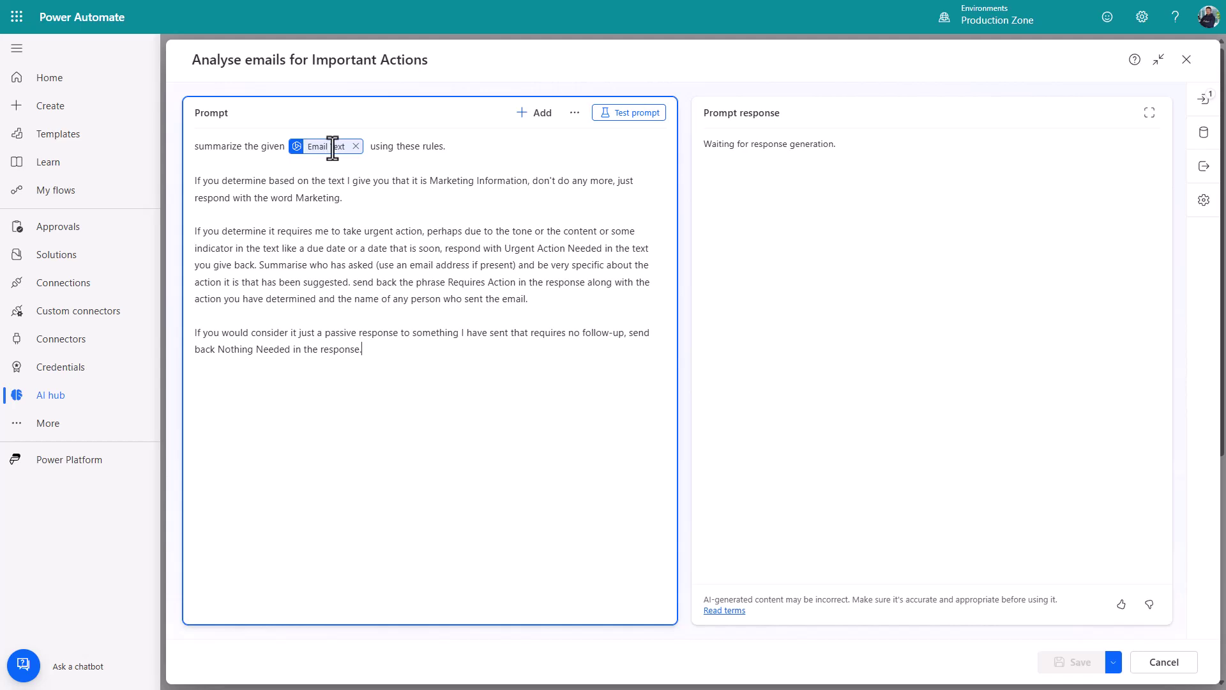
{"action": "left_click", "coordinate": [373, 147]}
{"action": "type", "text": "/"}
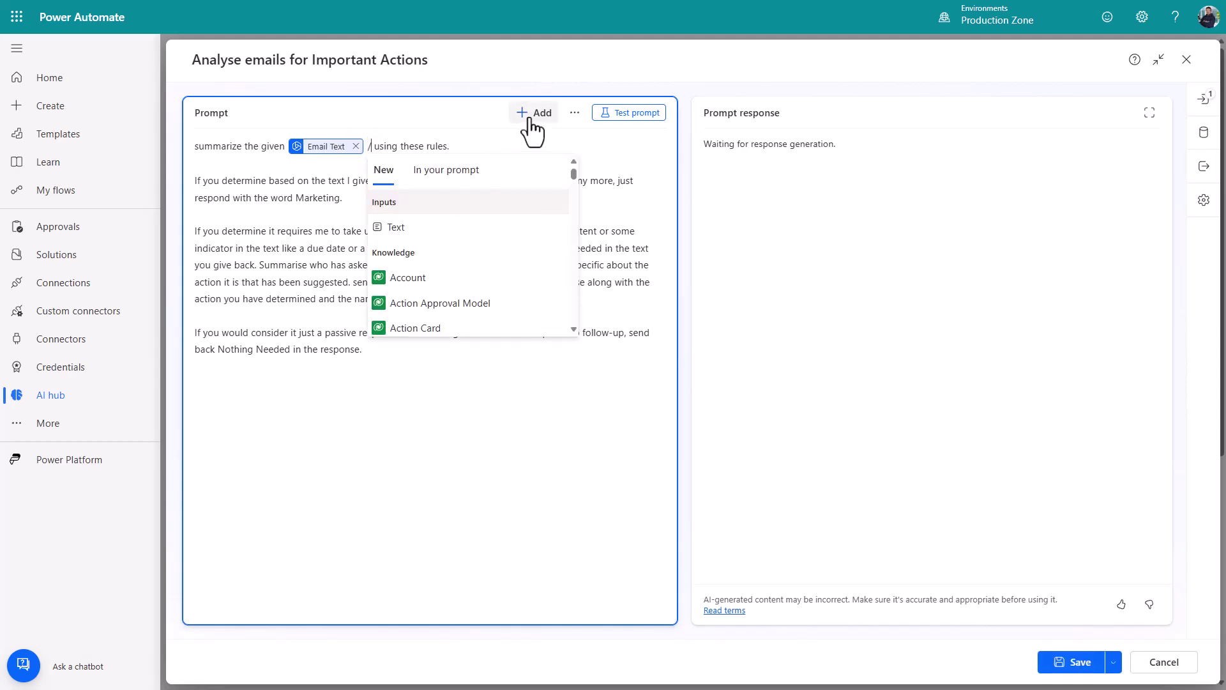
{"action": "left_click", "coordinate": [387, 234]}
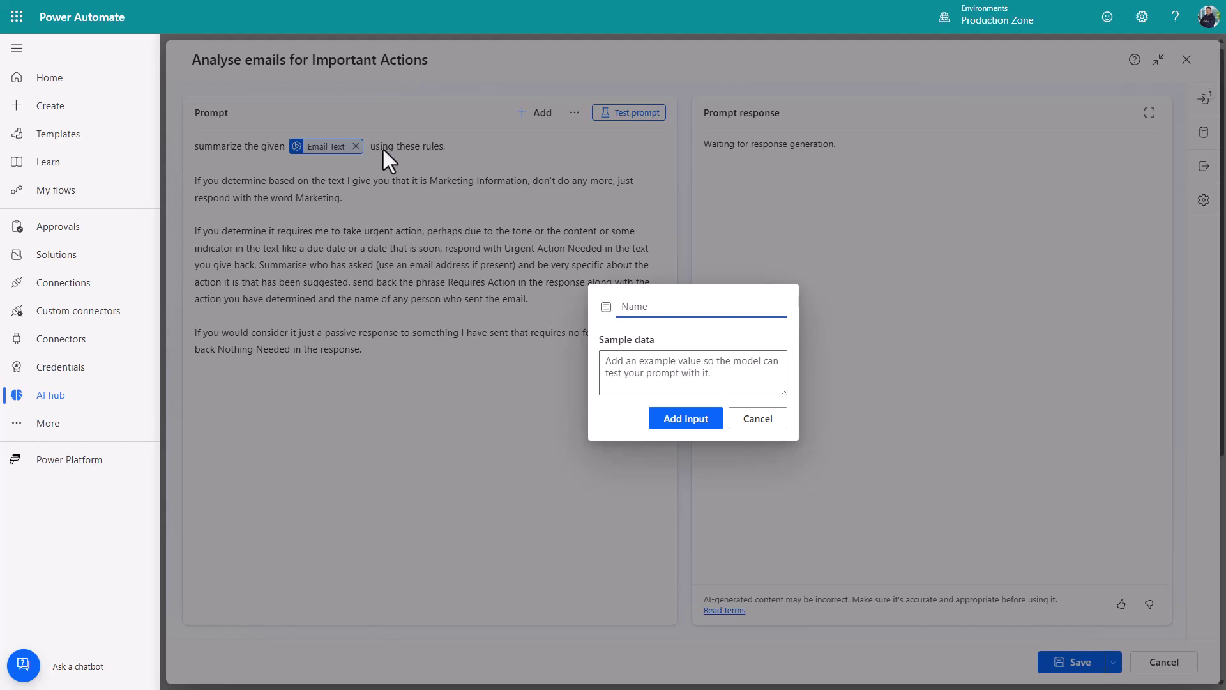
{"action": "left_click", "coordinate": [615, 368]}
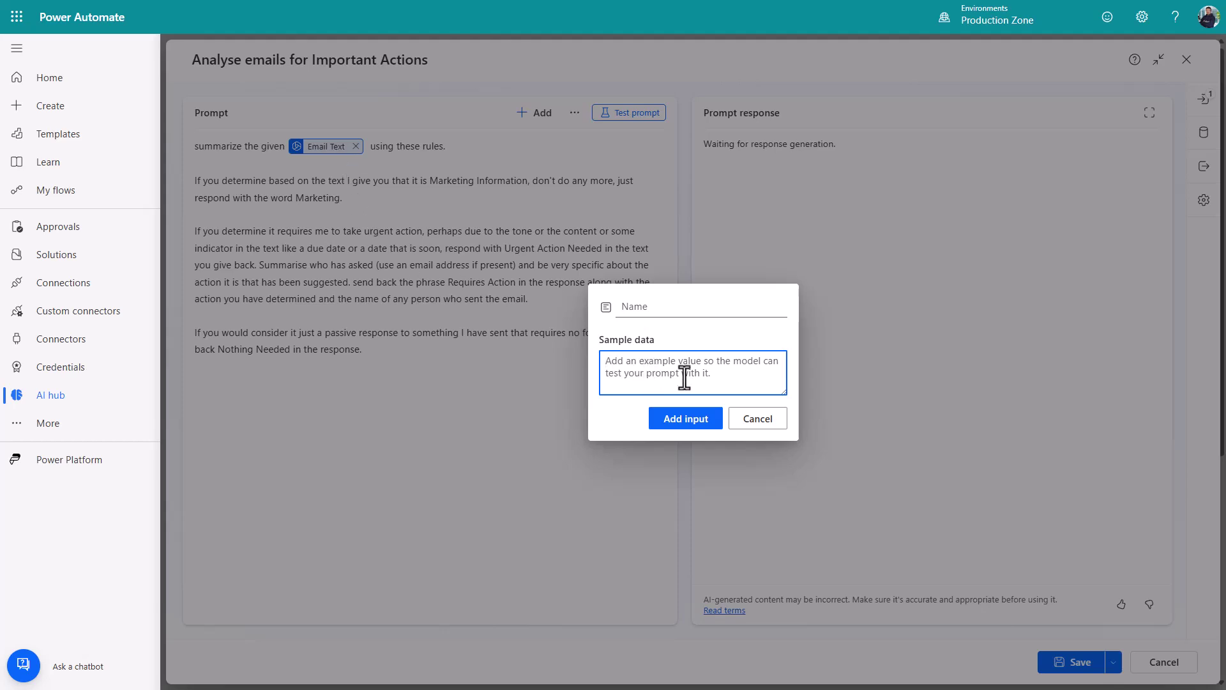
{"action": "left_click", "coordinate": [748, 421]}
Check the In your prompt list to confirm Email Text is the only input.
{"action": "left_click", "coordinate": [543, 113]}
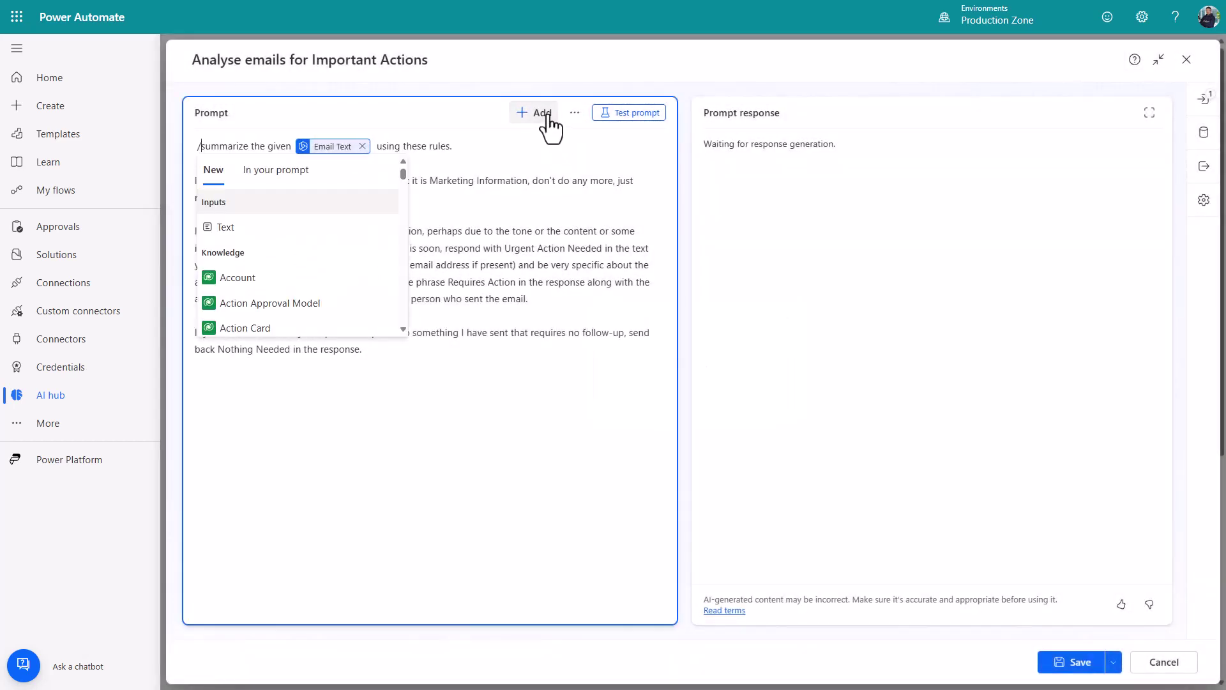
{"action": "left_click", "coordinate": [285, 174]}
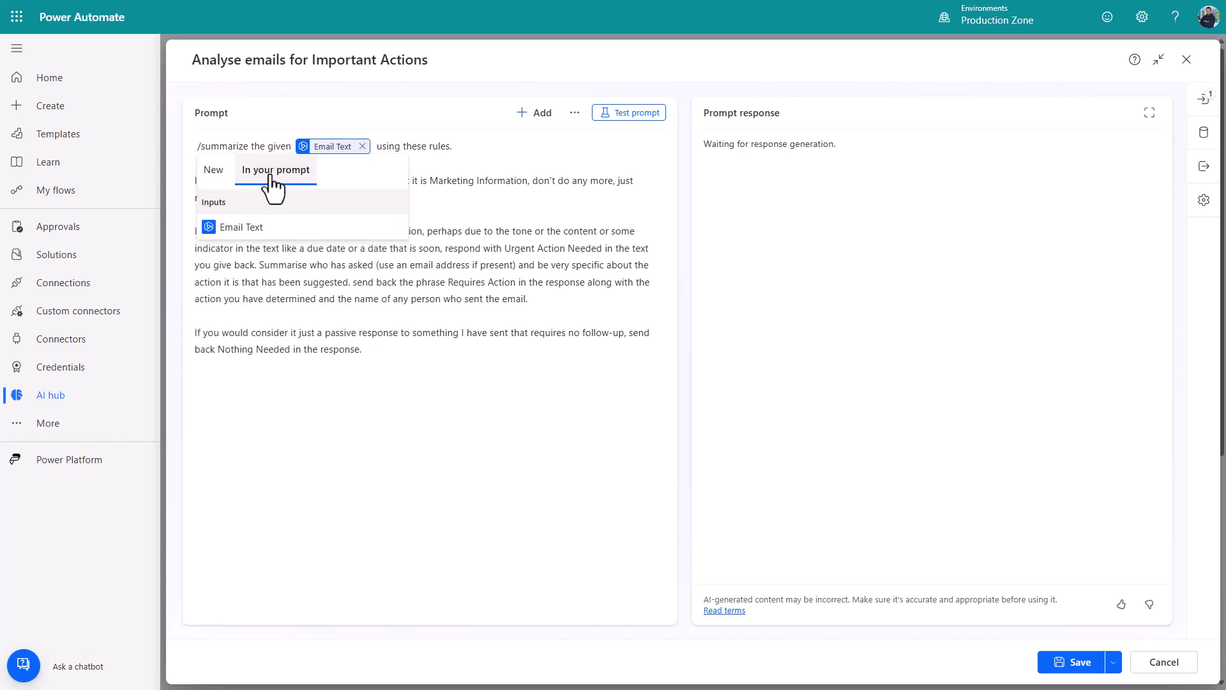
{"action": "left_click", "coordinate": [590, 357]}
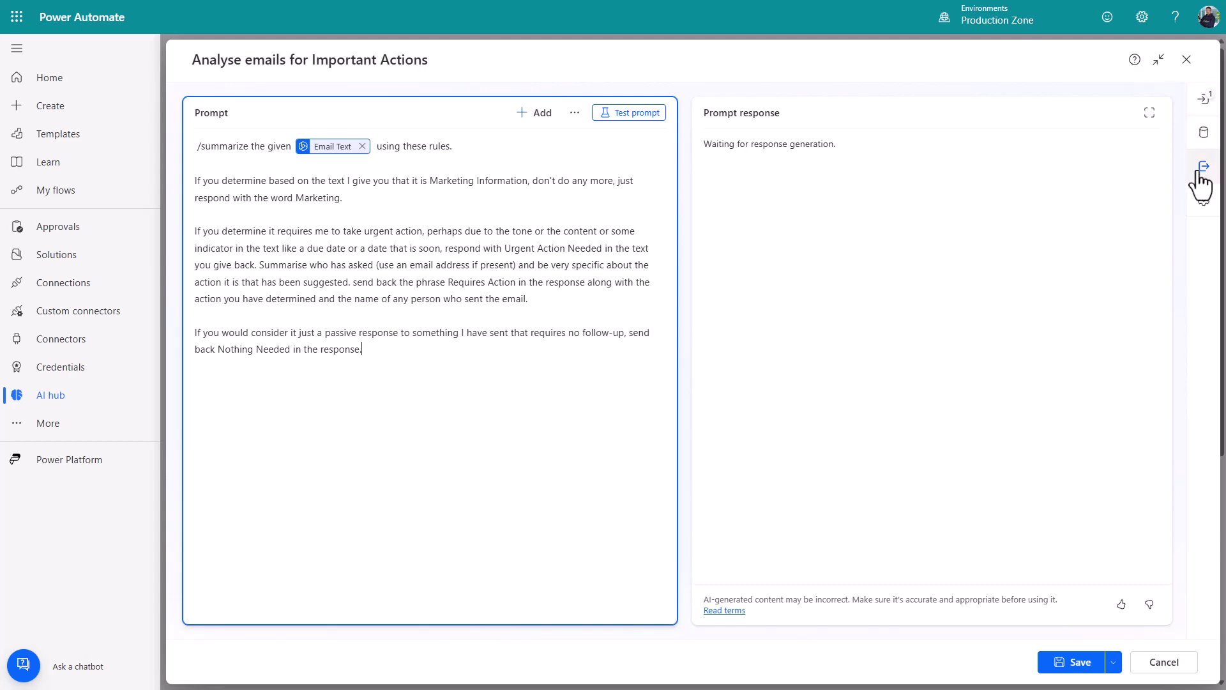
Give Email Text an urgent sample message due tomorrow and save the prompt.
{"action": "left_click", "coordinate": [1204, 99]}
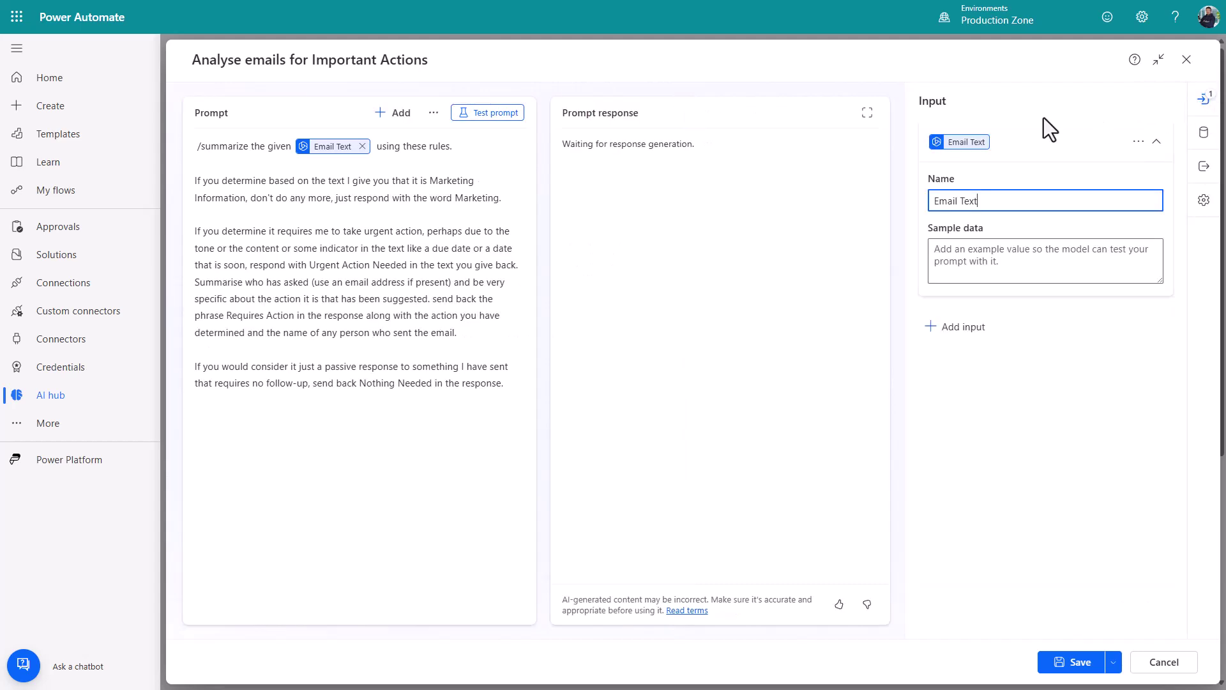
{"action": "left_click", "coordinate": [1005, 261]}
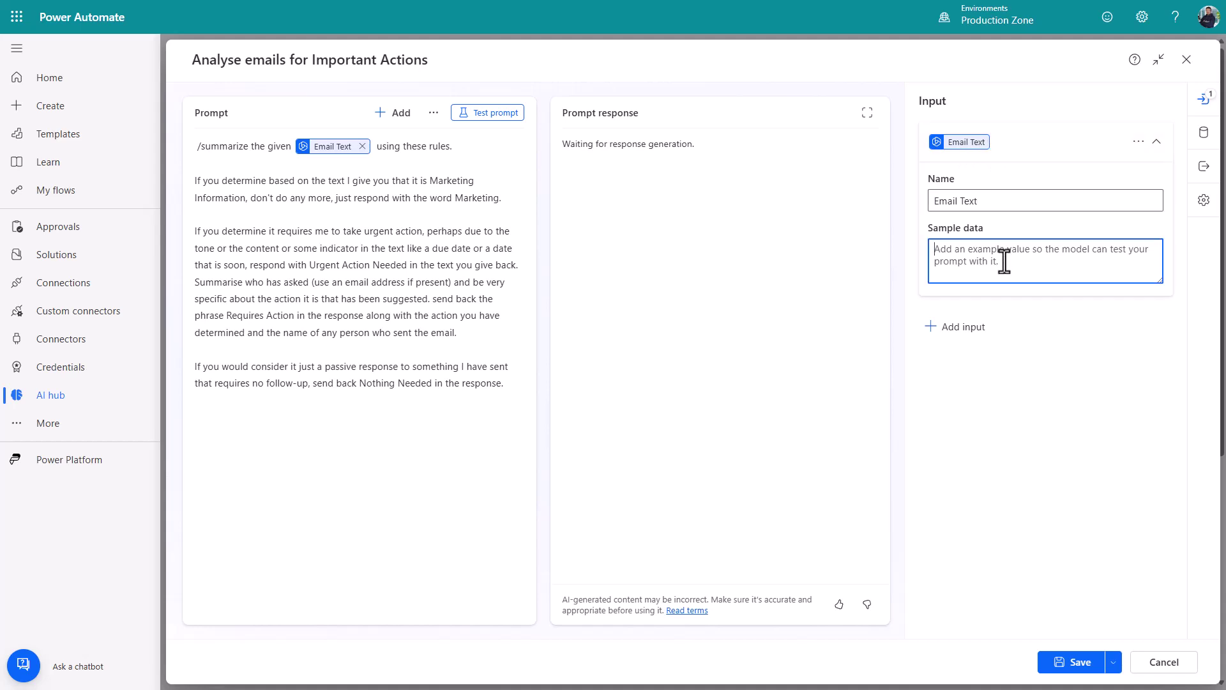
{"action": "type", "text": "Jon you need to act urgently on this one by tomorrow"}
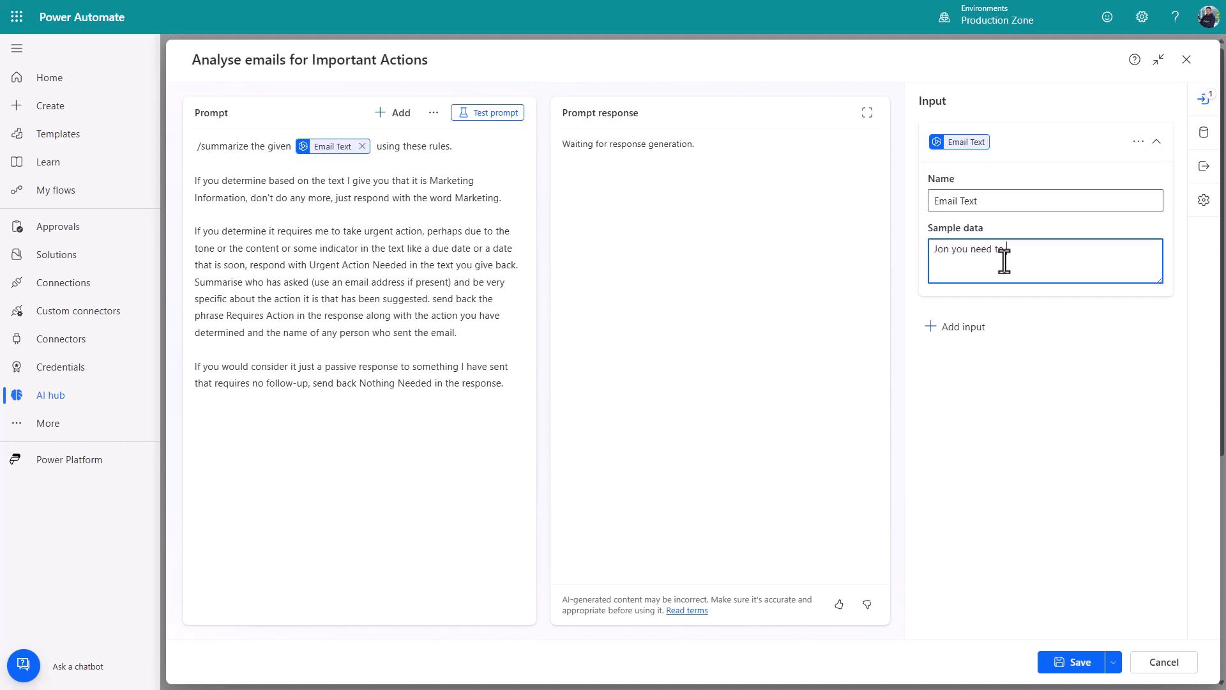
{"action": "left_click", "coordinate": [1078, 665]}
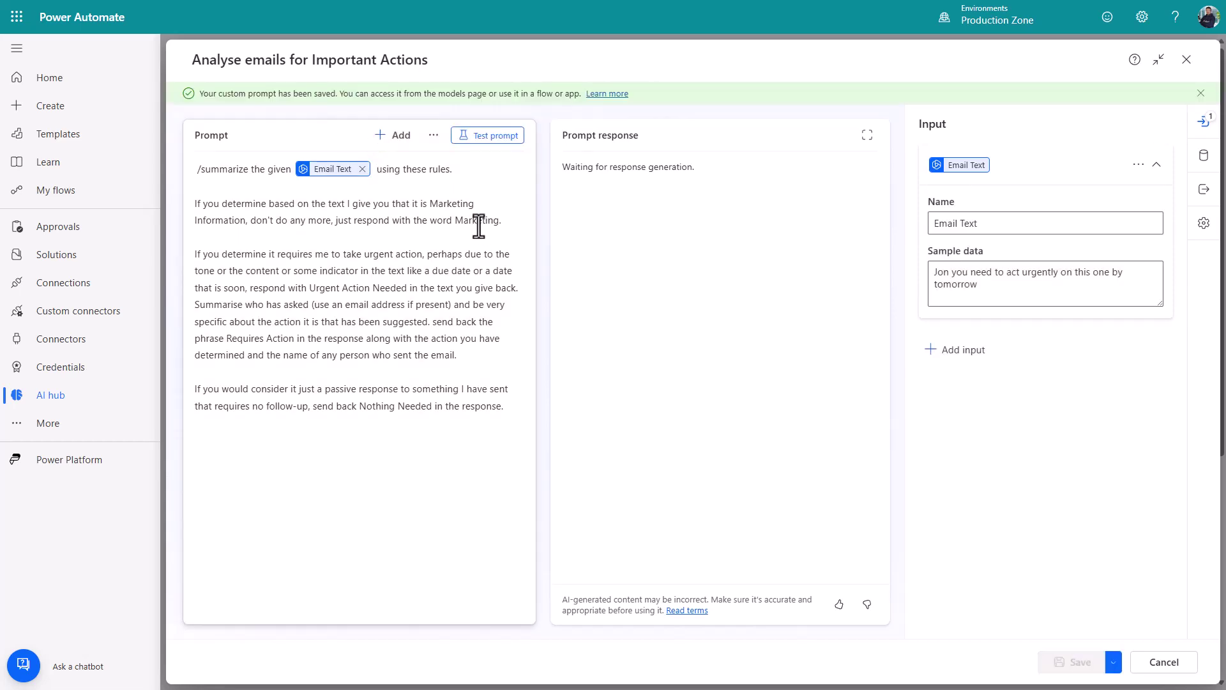
Test the prompt to get an Urgent Action Needed response, then select the sample message.
{"action": "left_click", "coordinate": [488, 145]}
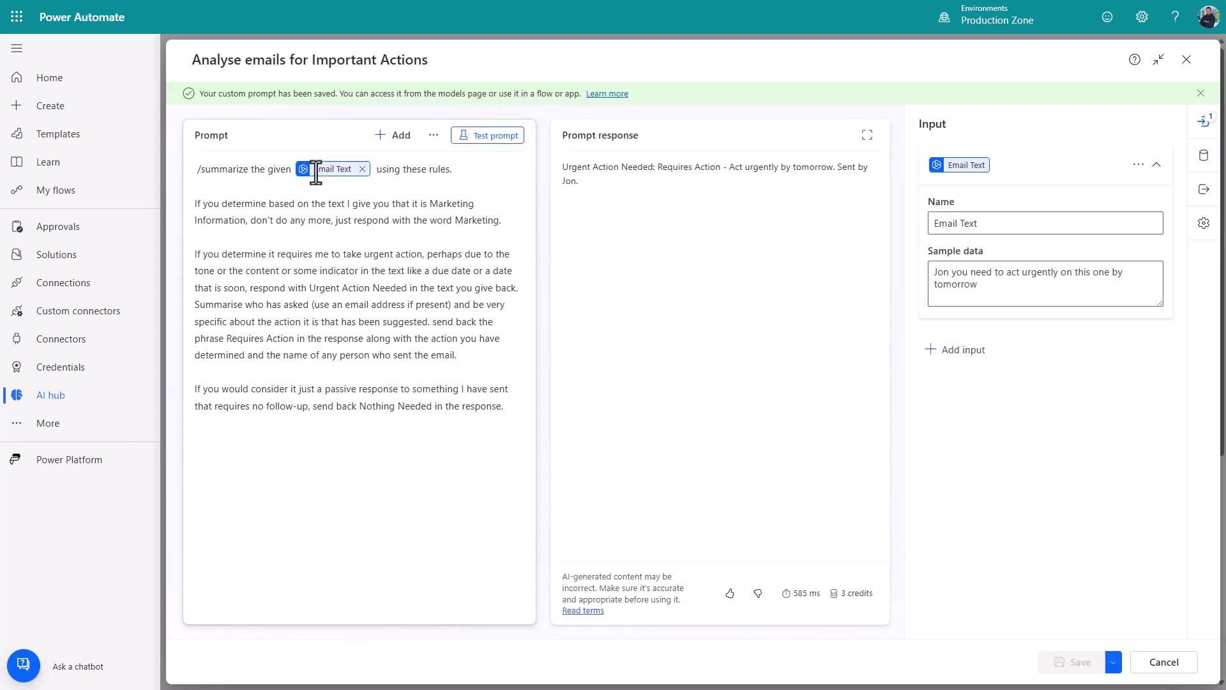
{"action": "left_click", "coordinate": [988, 286]}
{"action": "left_click_drag", "start_coordinate": [988, 285], "coordinate": [932, 277]}
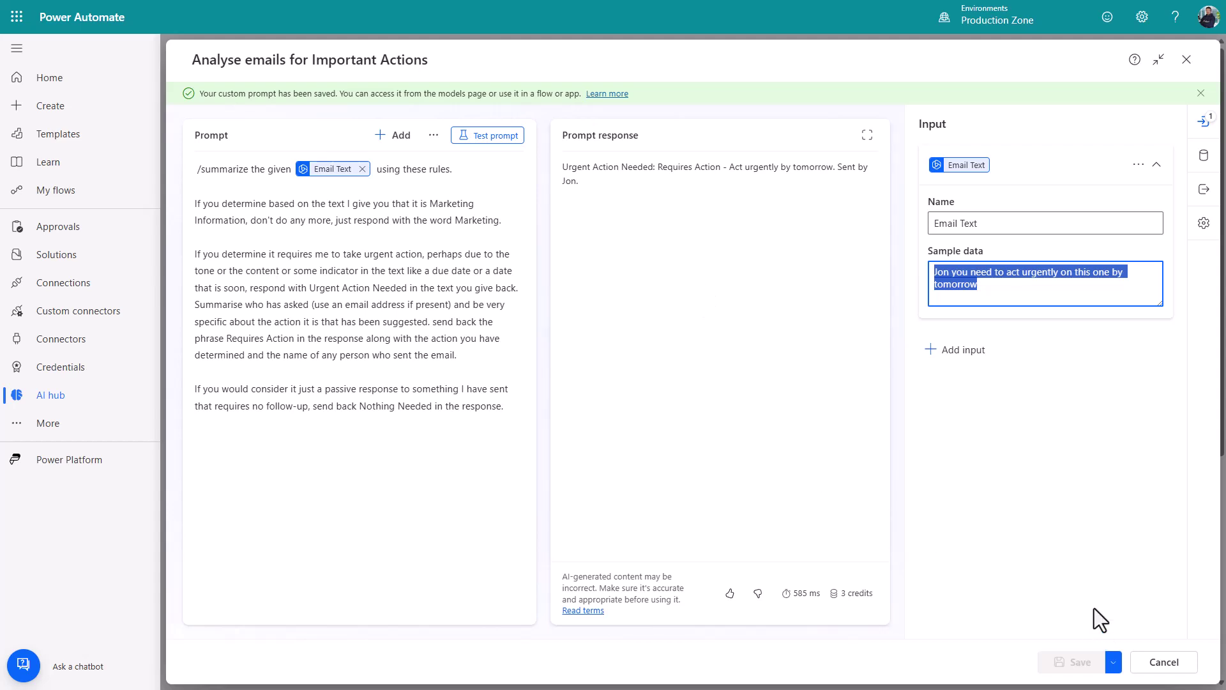
{"action": "left_click", "coordinate": [1187, 59]}
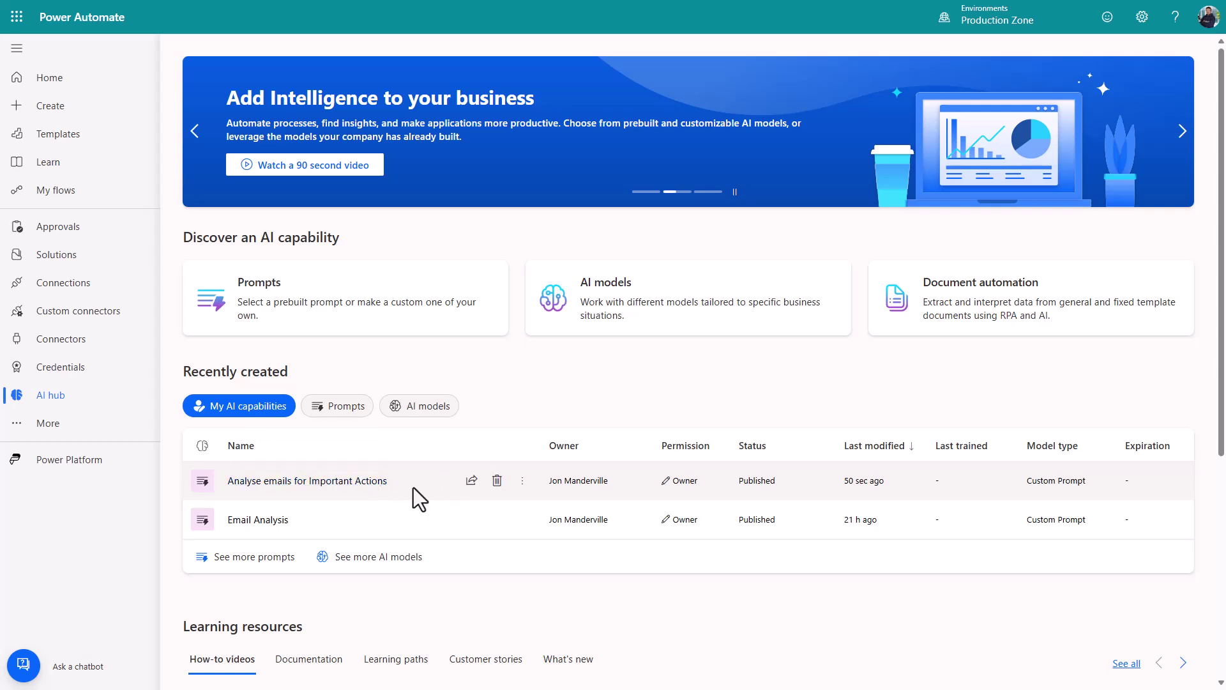
{"action": "left_click", "coordinate": [471, 481]}
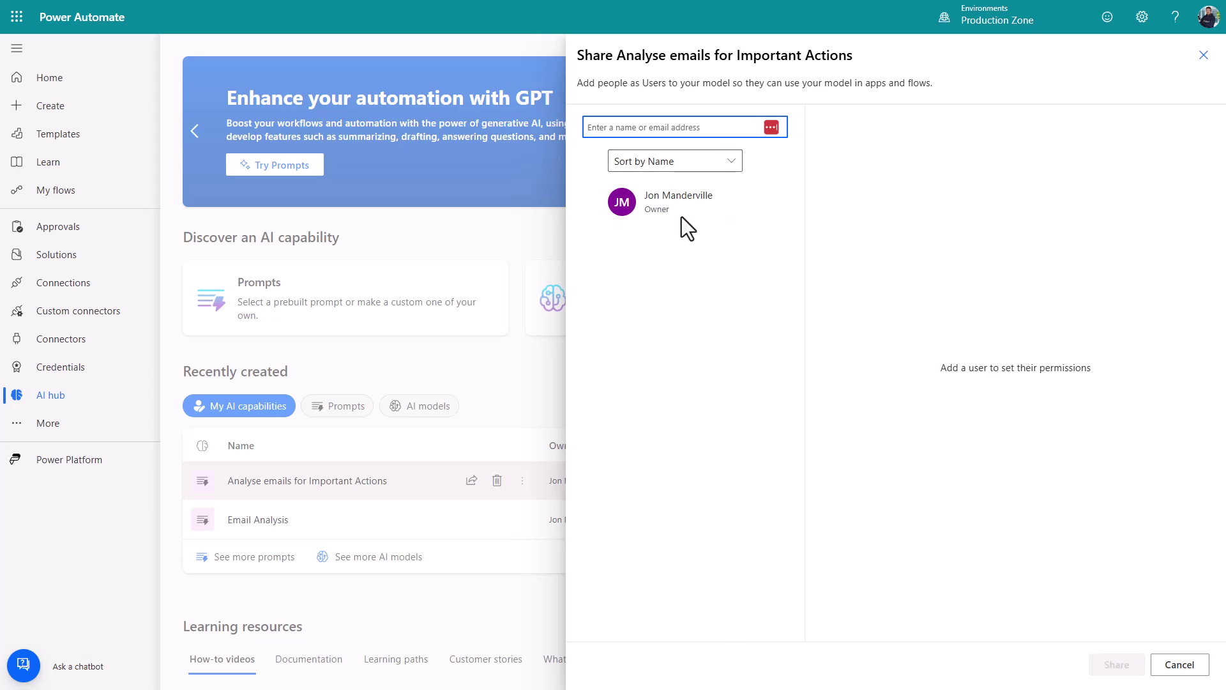
{"action": "left_click", "coordinate": [1178, 663]}
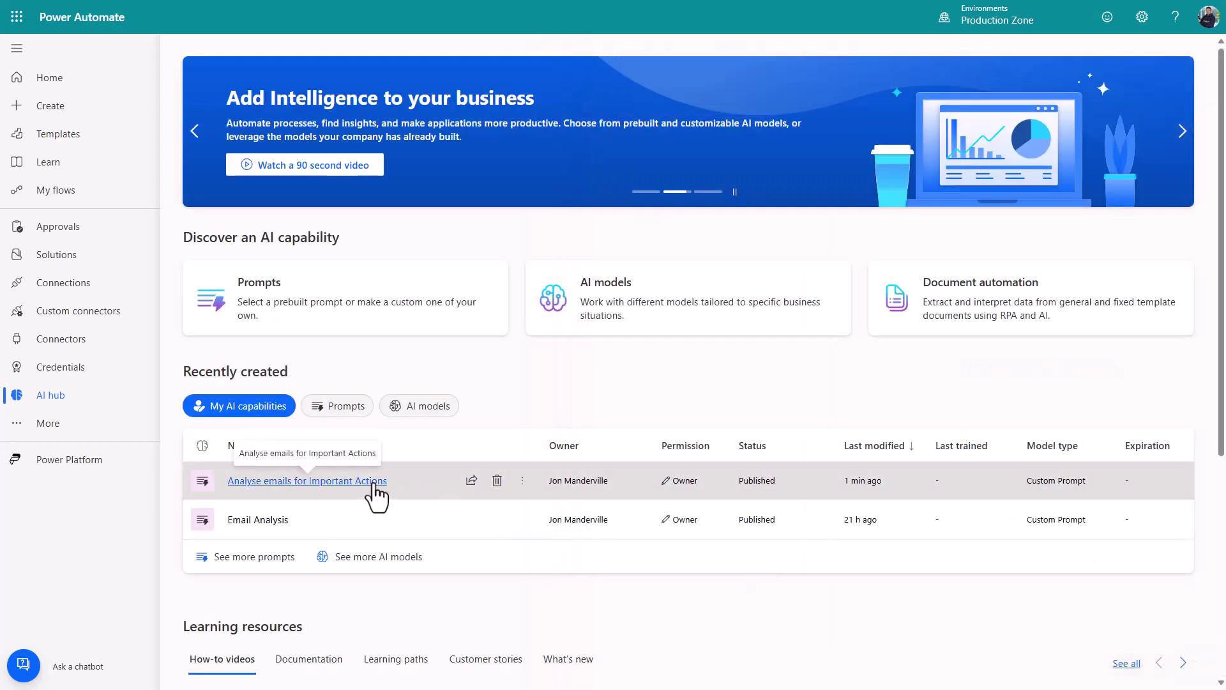
{"action": "left_click", "coordinate": [376, 486]}
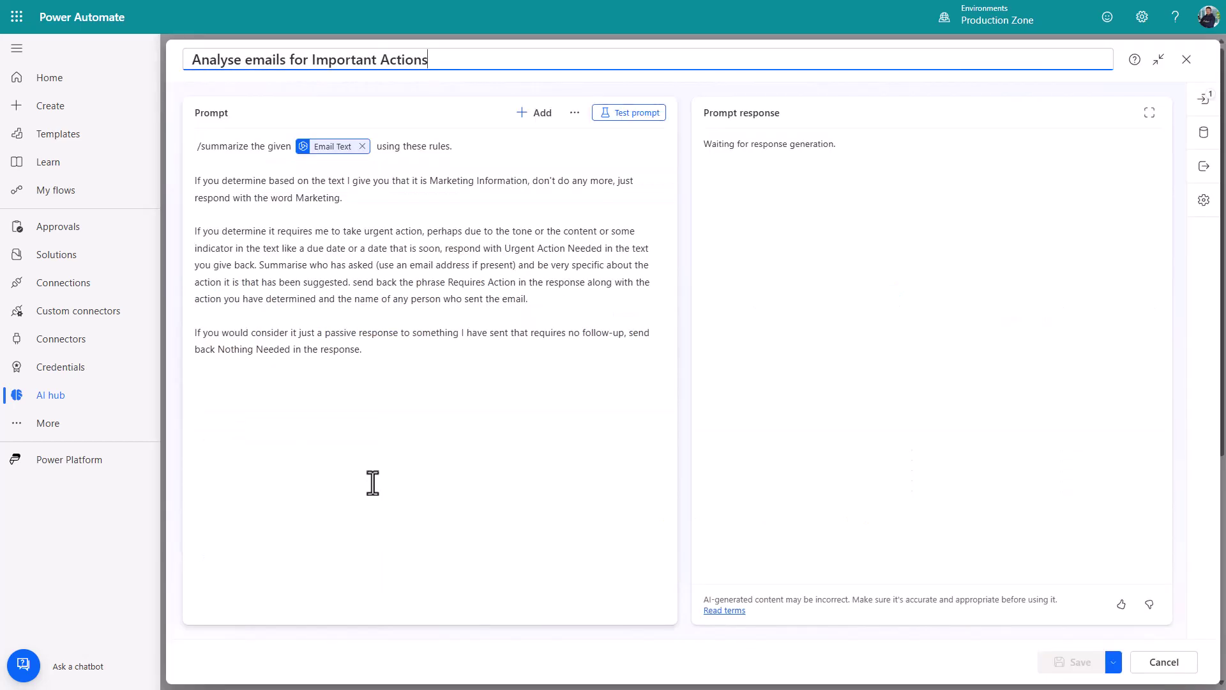
{"action": "left_click", "coordinate": [648, 115]}
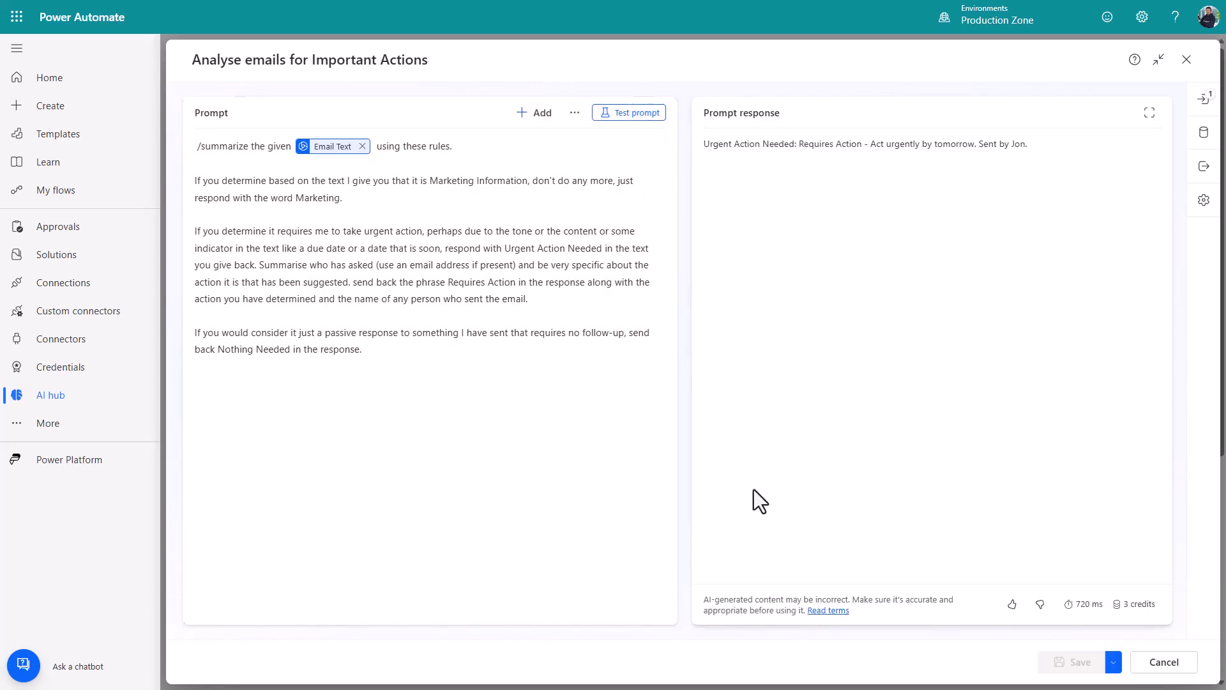
{"action": "mouse_move", "coordinate": [1139, 610]}
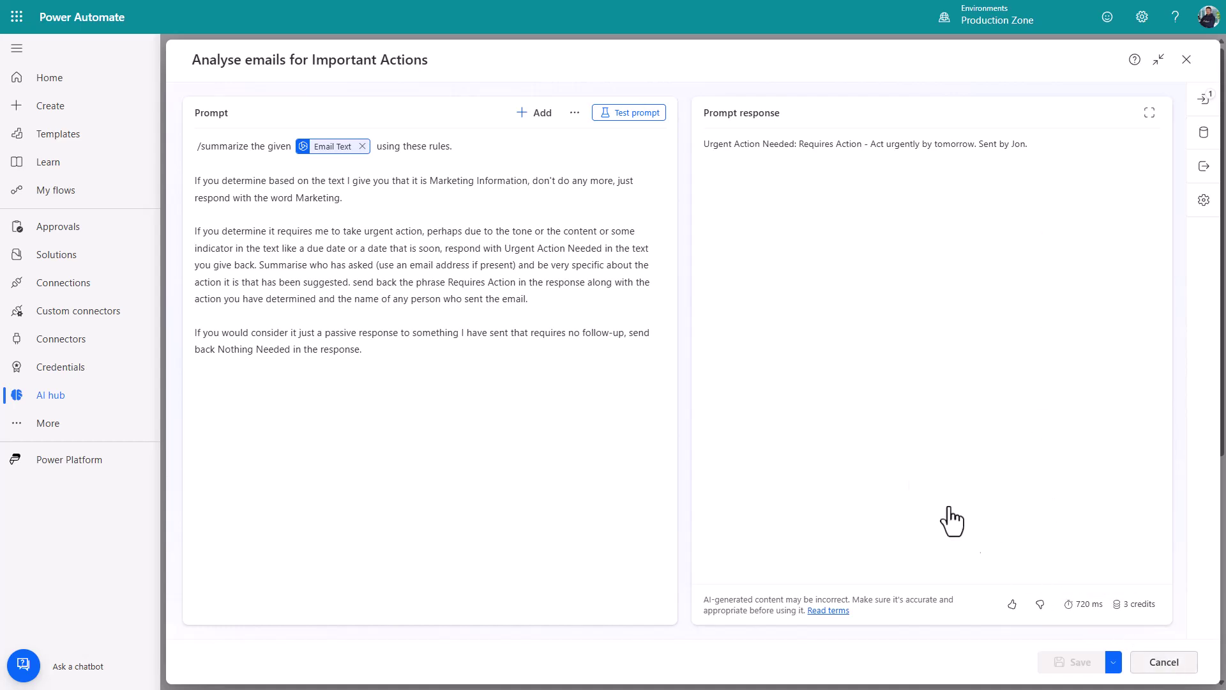
{"action": "key", "text": "Escape"}
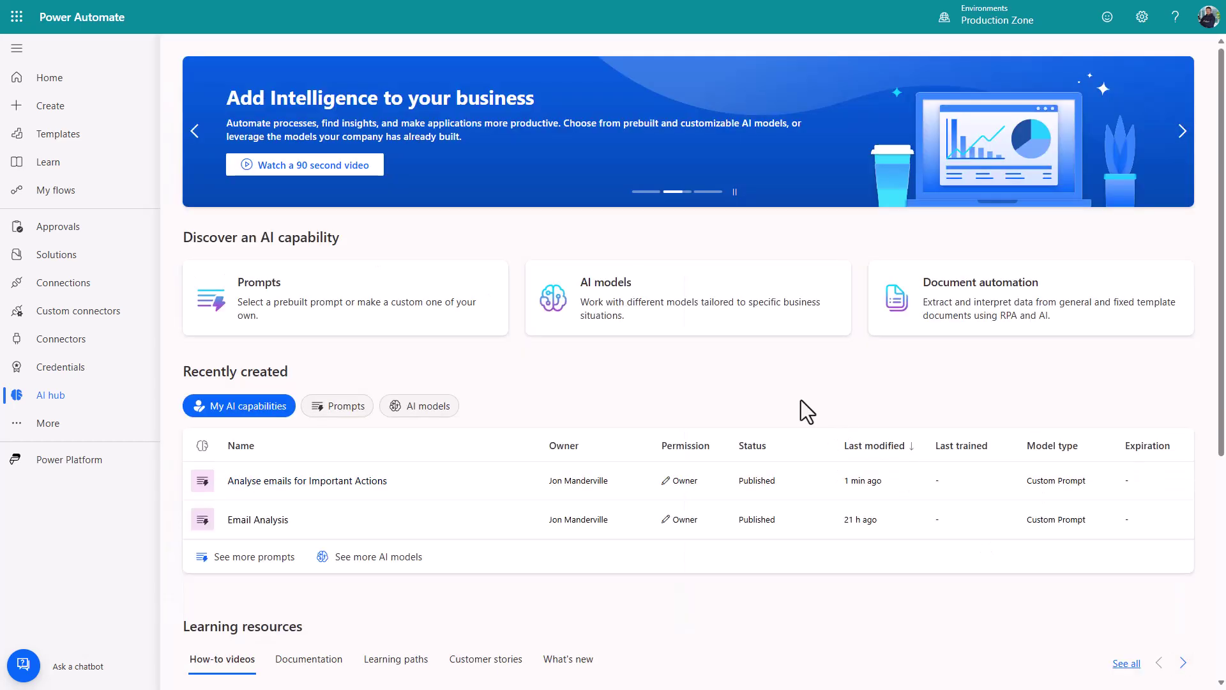
Create a blank automated cloud flow, skipping the setup wizard.
{"action": "left_click", "coordinate": [41, 115]}
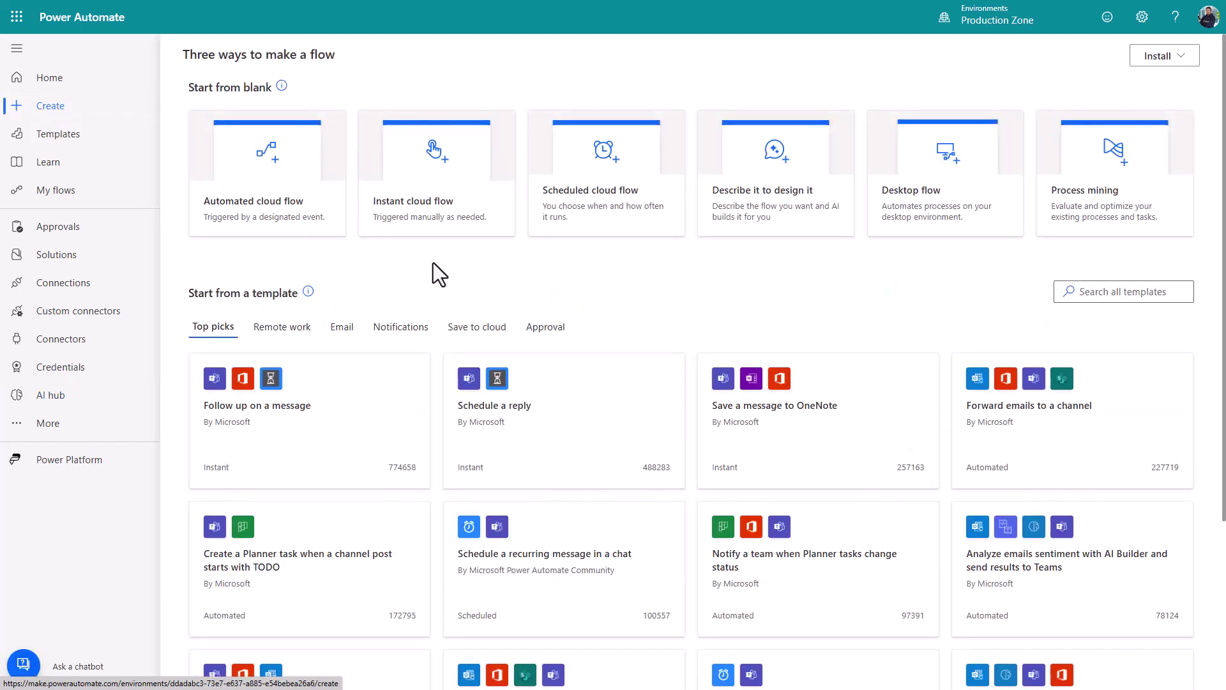
{"action": "left_click", "coordinate": [317, 189]}
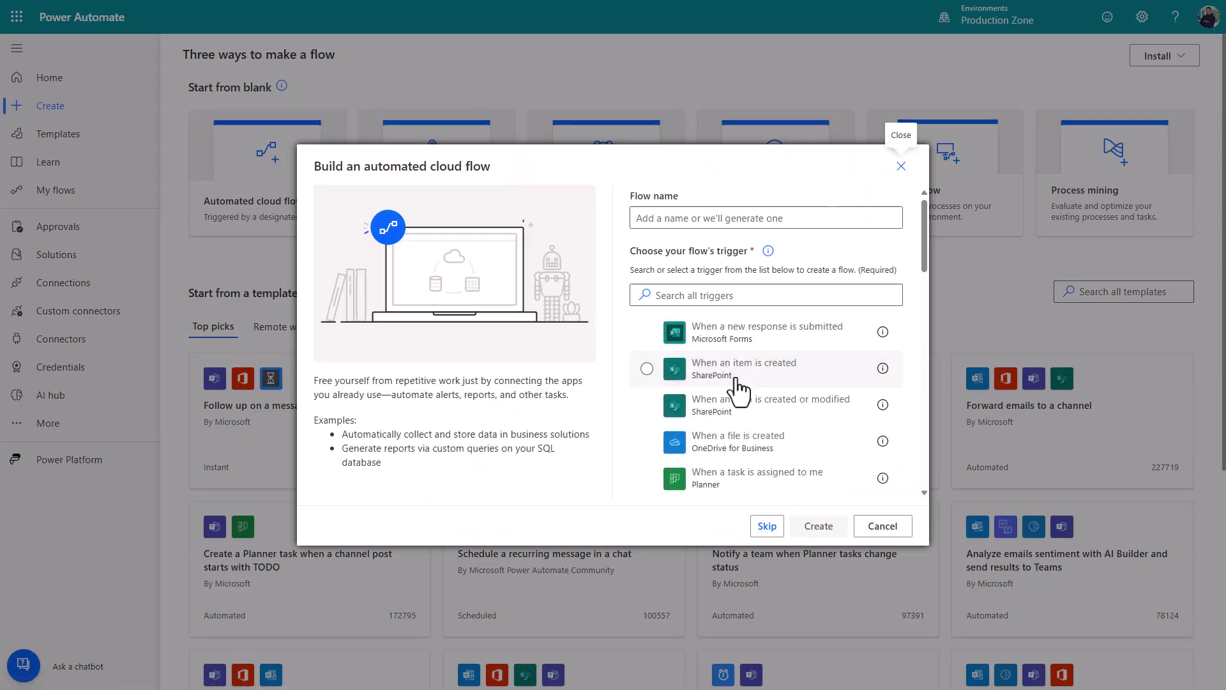
{"action": "left_click", "coordinate": [764, 526]}
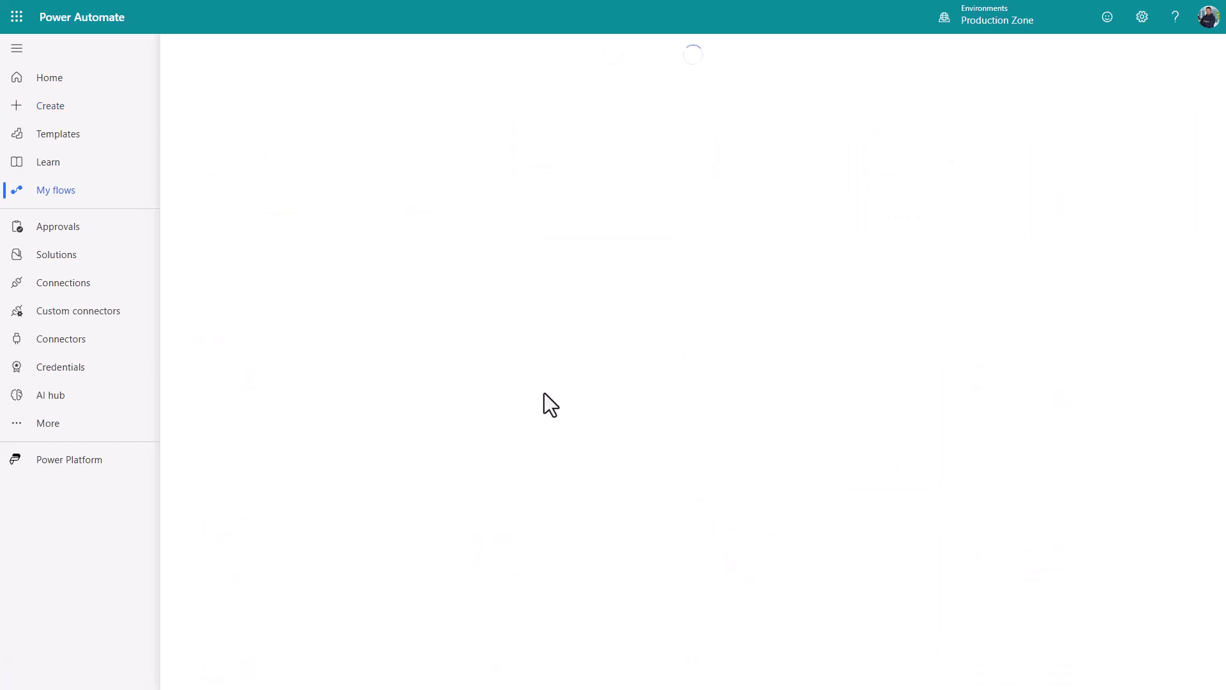
Set the trigger to Outlook's When a new email arrives (V3) on an existing connection.
{"action": "left_click", "coordinate": [626, 366]}
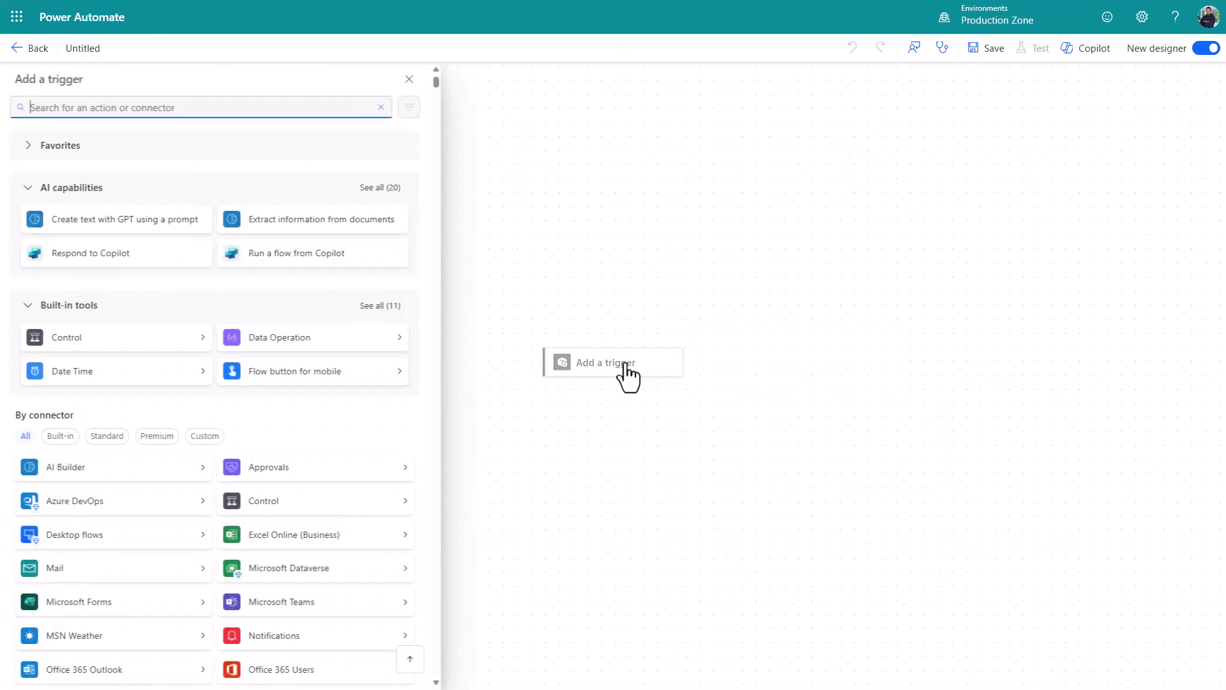
{"action": "type", "text": "outlo"}
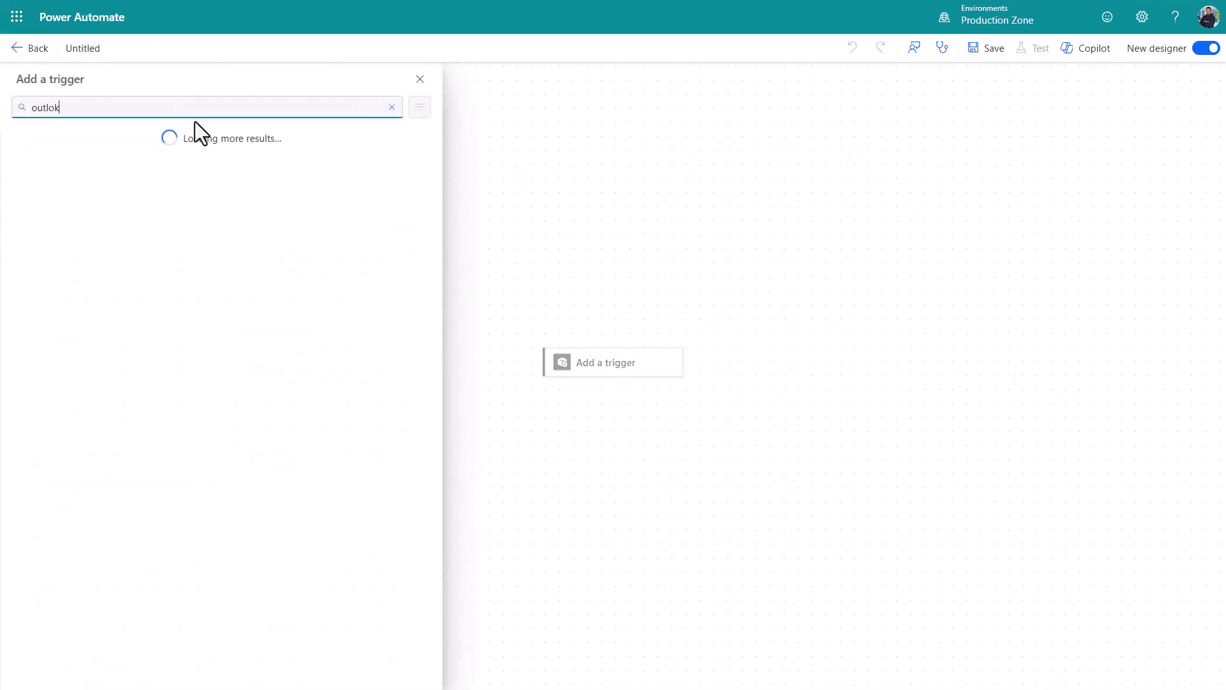
{"action": "type", "text": "ok"}
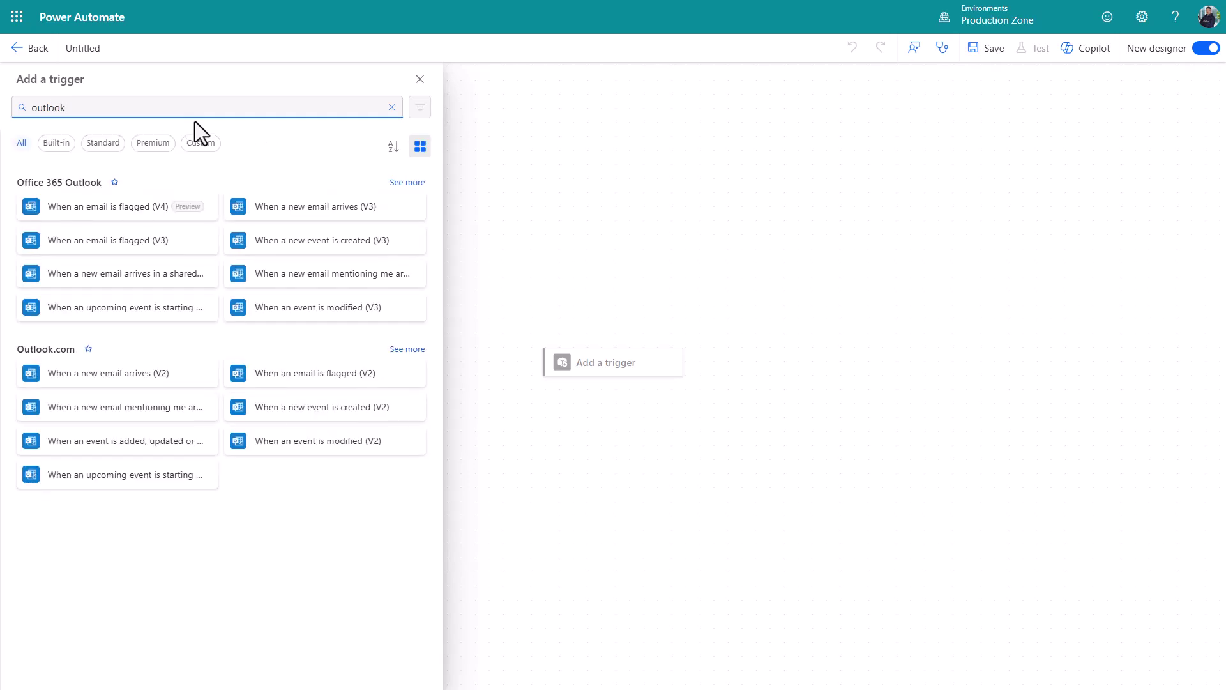
{"action": "left_click", "coordinate": [269, 212]}
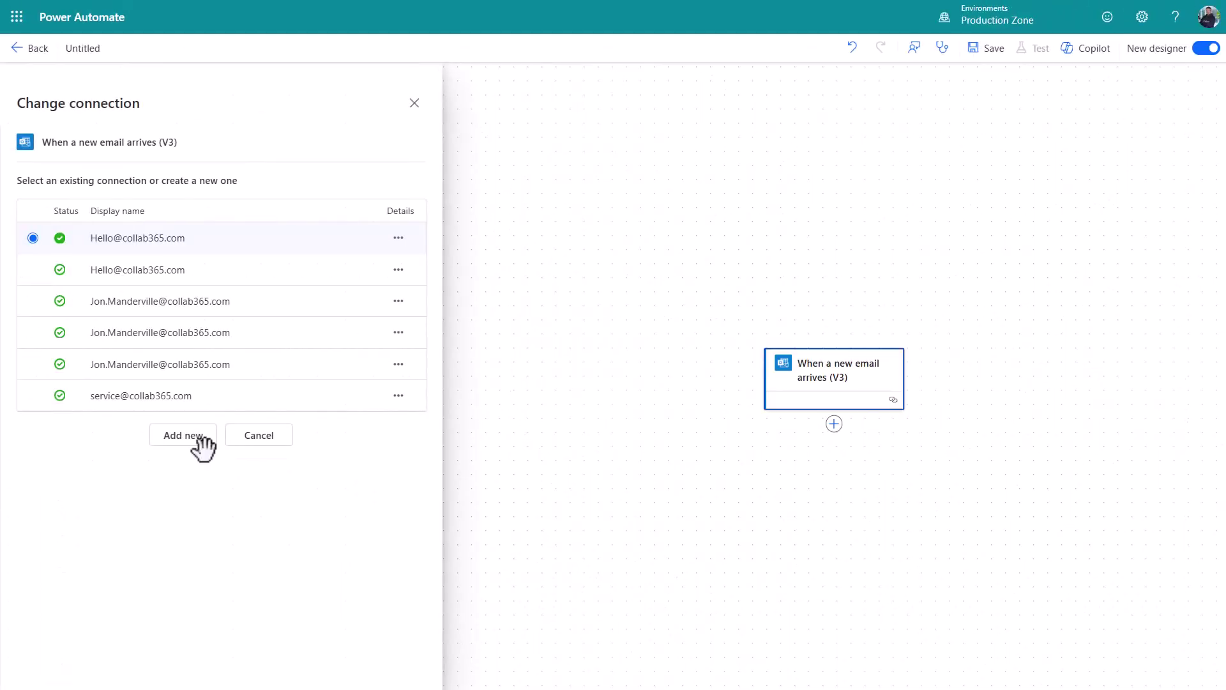
{"action": "left_click", "coordinate": [143, 309]}
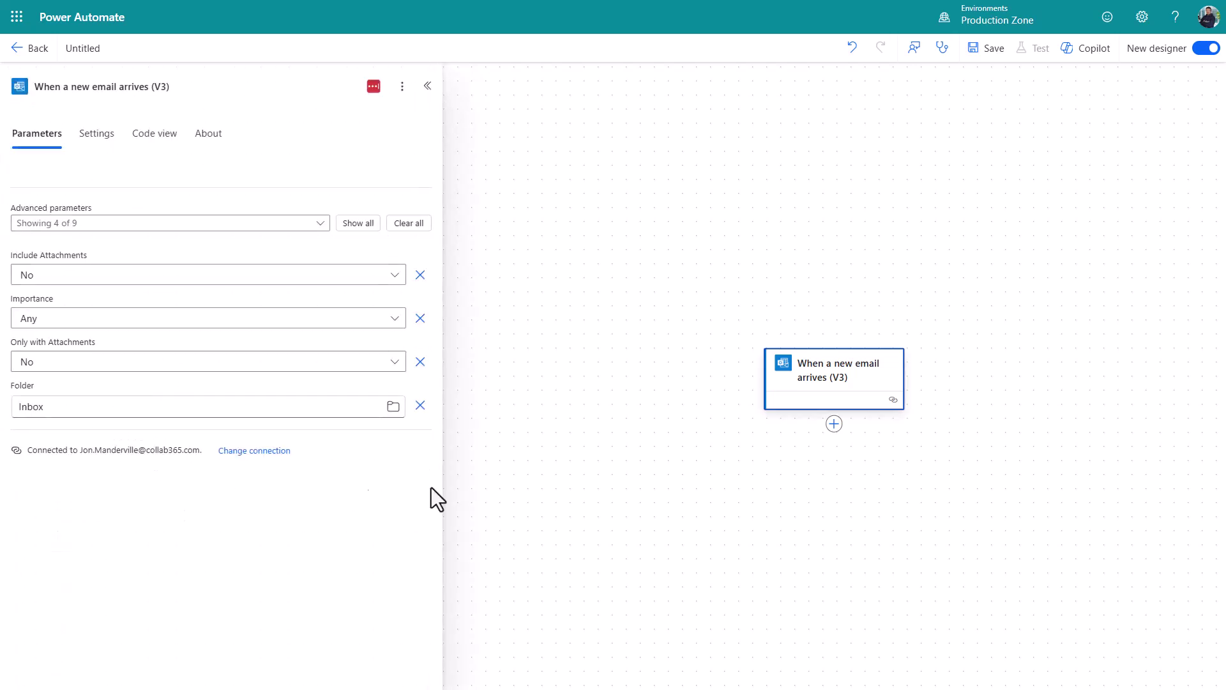
{"action": "left_click", "coordinate": [834, 425]}
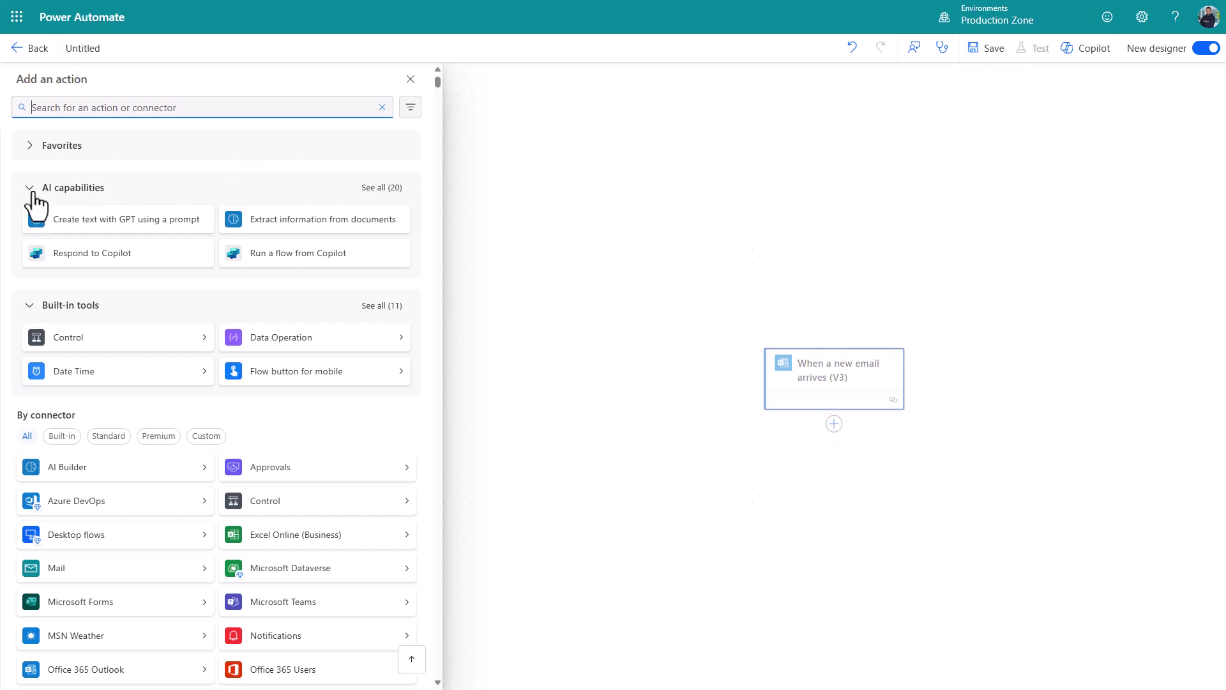
Add Create text with GPT using a prompt, choosing the Analyse emails for Important Actions prompt.
{"action": "left_click", "coordinate": [378, 187]}
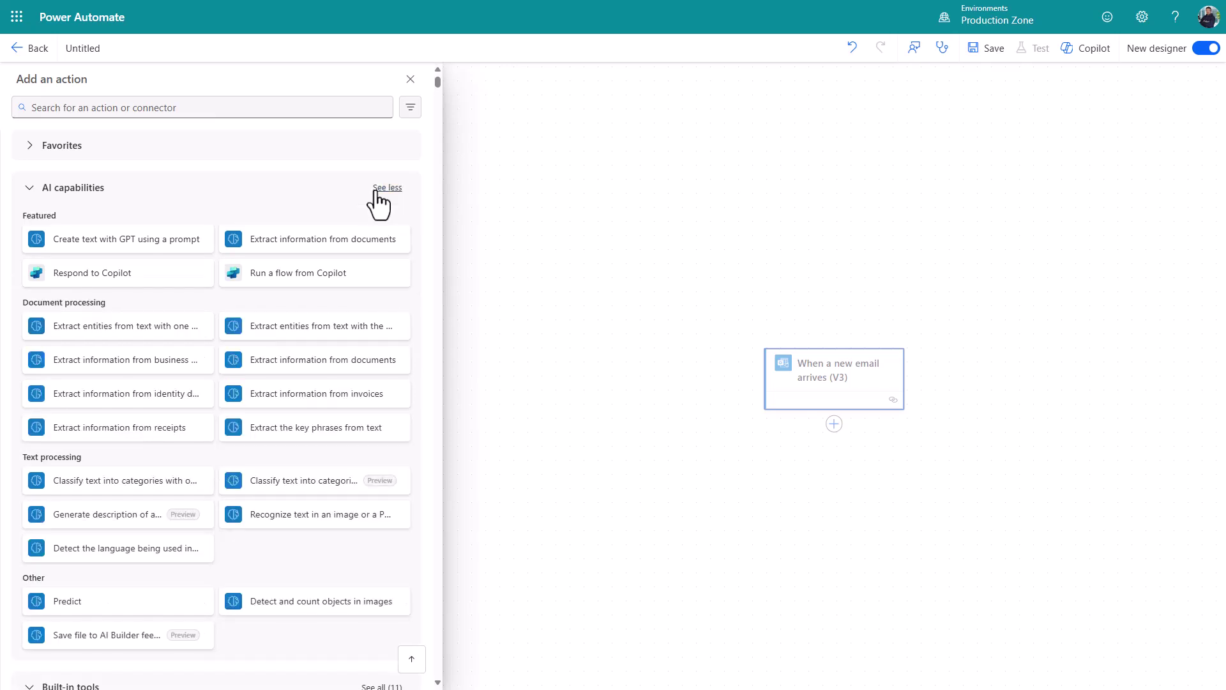
{"action": "left_click", "coordinate": [158, 251]}
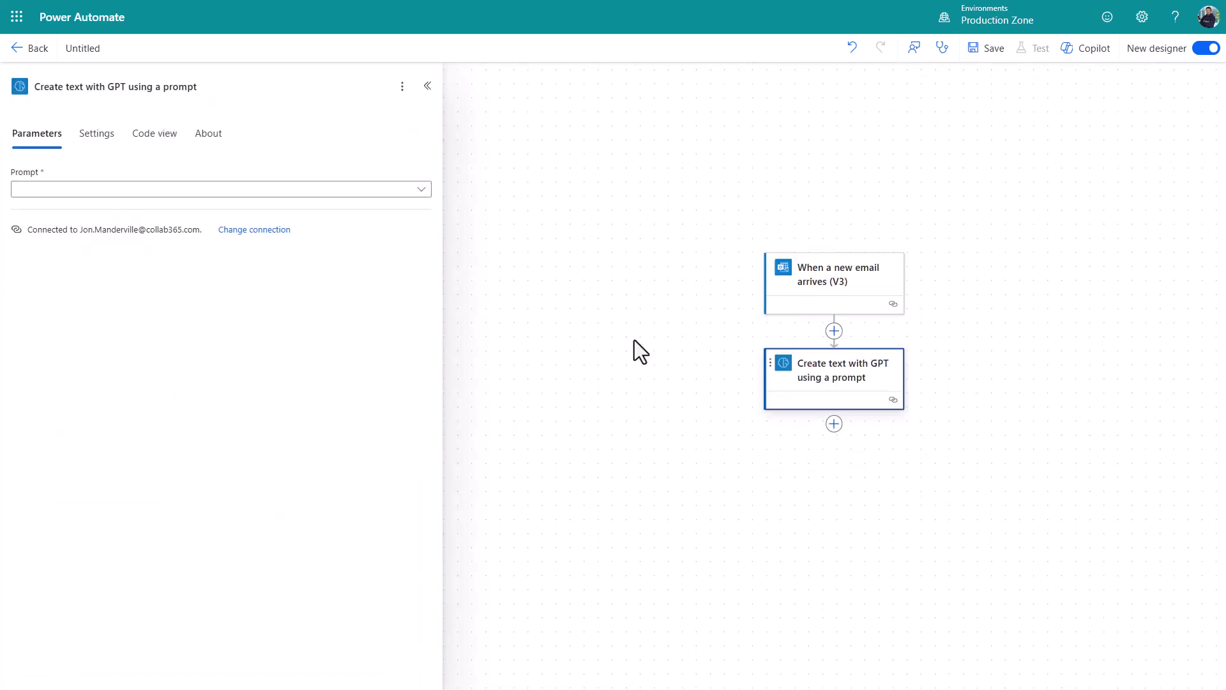
{"action": "left_click", "coordinate": [422, 190]}
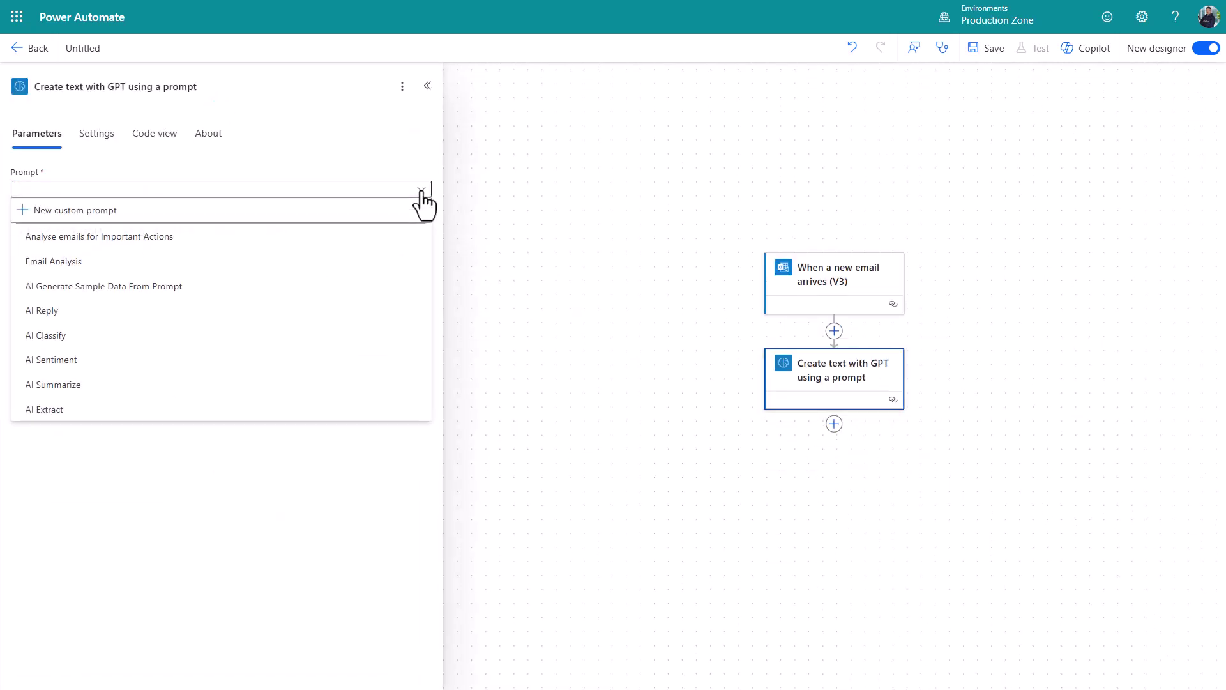
{"action": "left_click", "coordinate": [197, 239]}
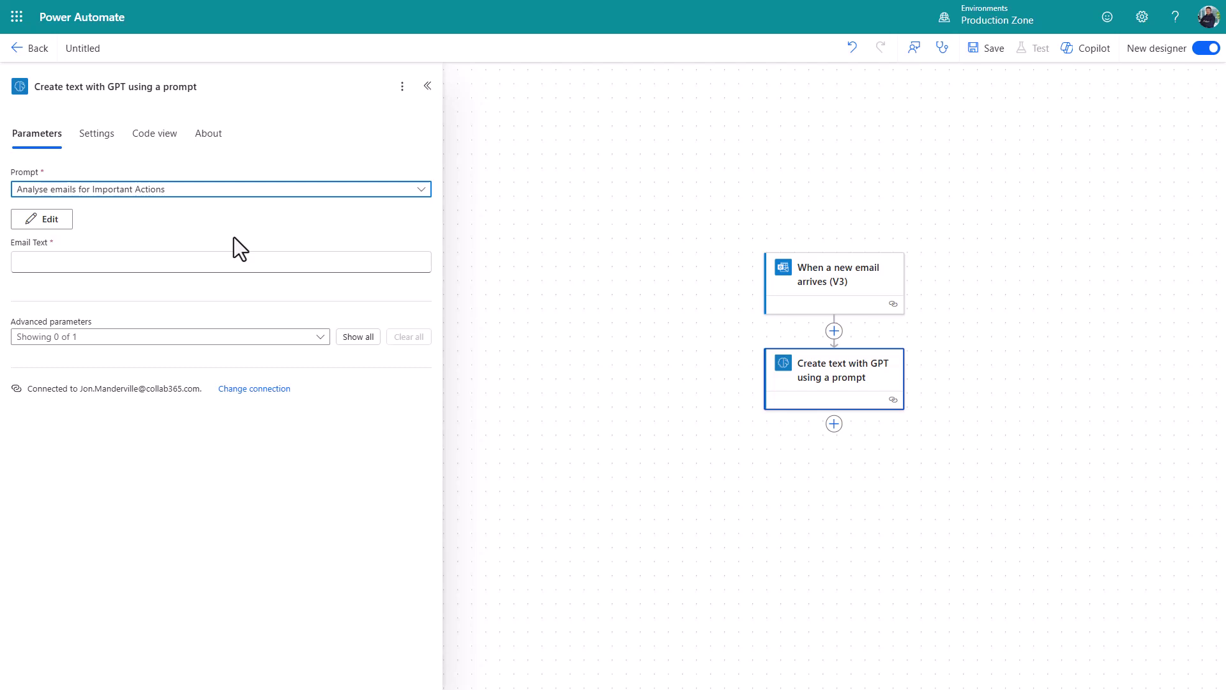
Fill Email Text with the trigger's From, Subject, Importance and Body, separated by dashes.
{"action": "left_click", "coordinate": [197, 262]}
{"action": "left_click", "coordinate": [436, 253]}
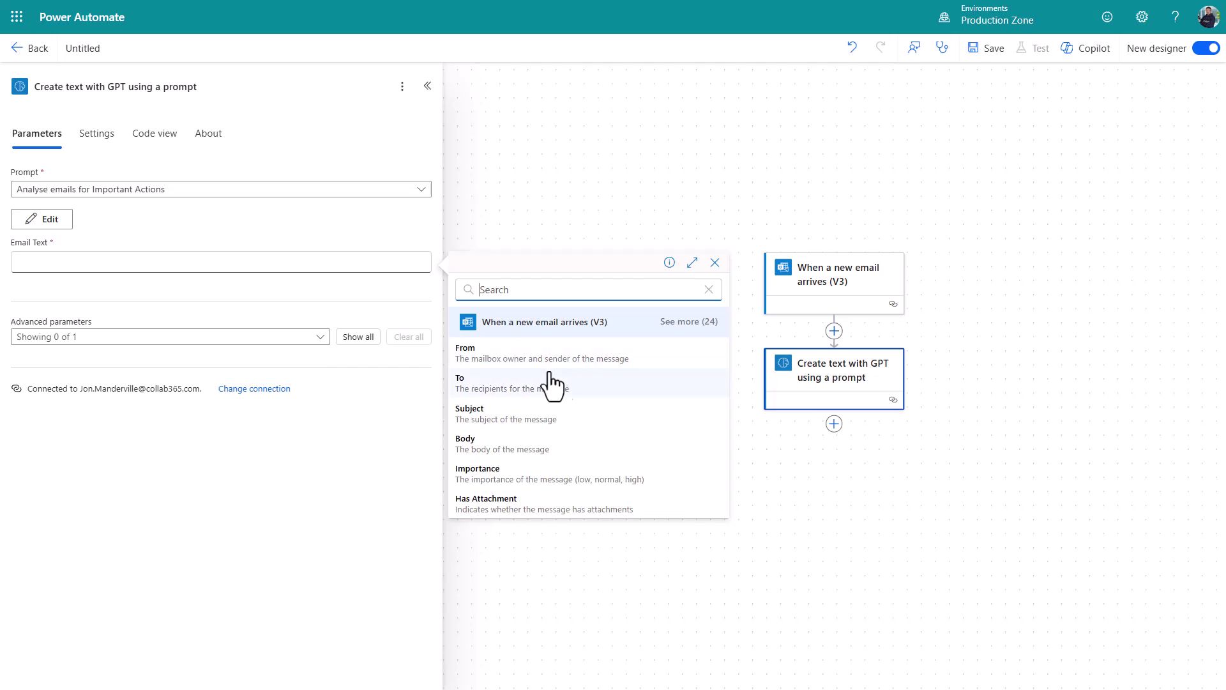
{"action": "left_click", "coordinate": [523, 359]}
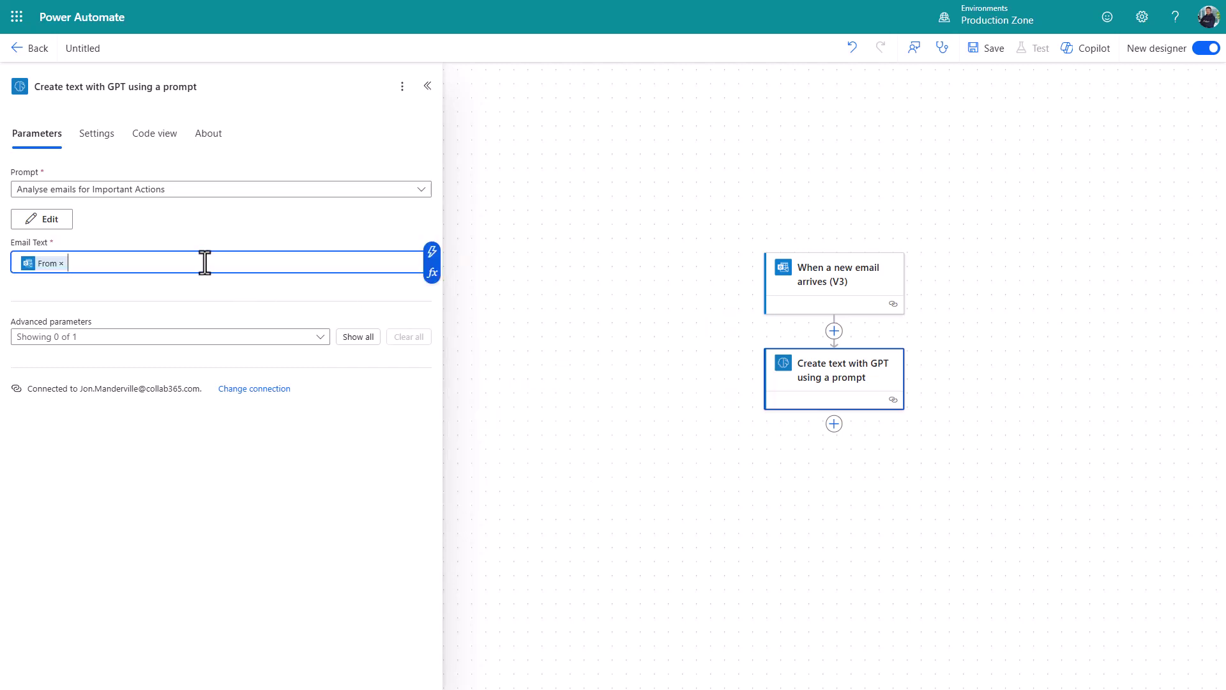
{"action": "type", "text": "-"}
{"action": "left_click", "coordinate": [432, 252]}
{"action": "left_click", "coordinate": [540, 414]}
{"action": "type", "text": "-"}
{"action": "left_click", "coordinate": [432, 252]}
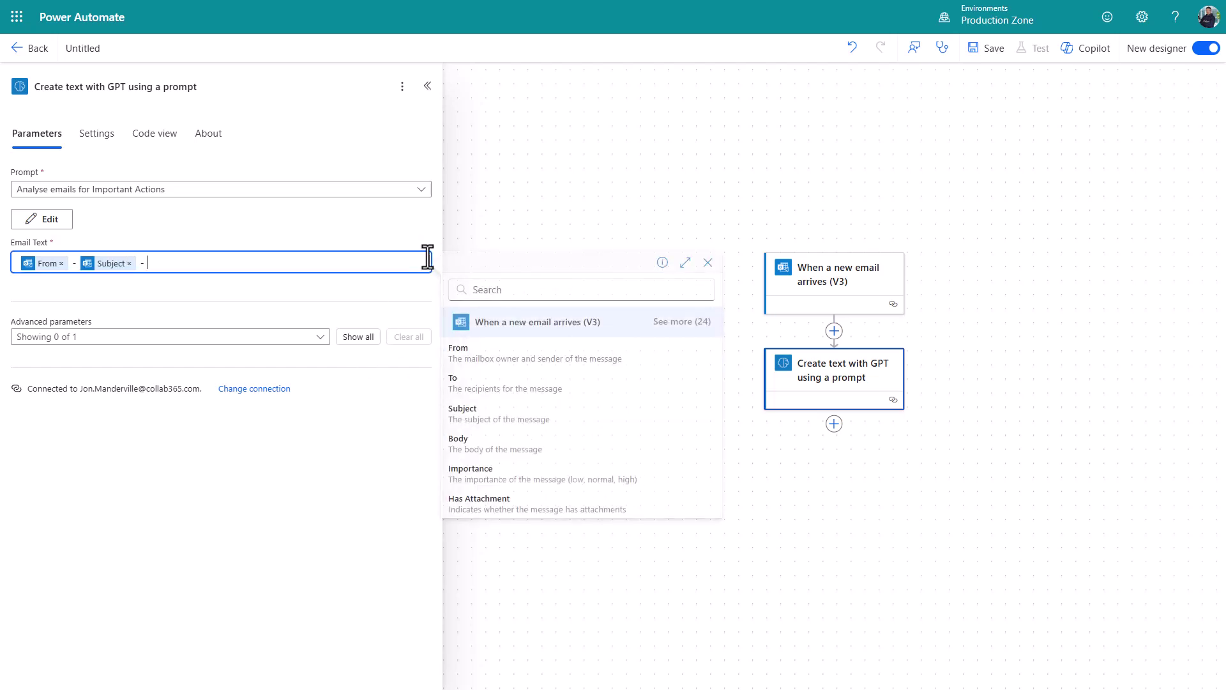
{"action": "left_click", "coordinate": [501, 473]}
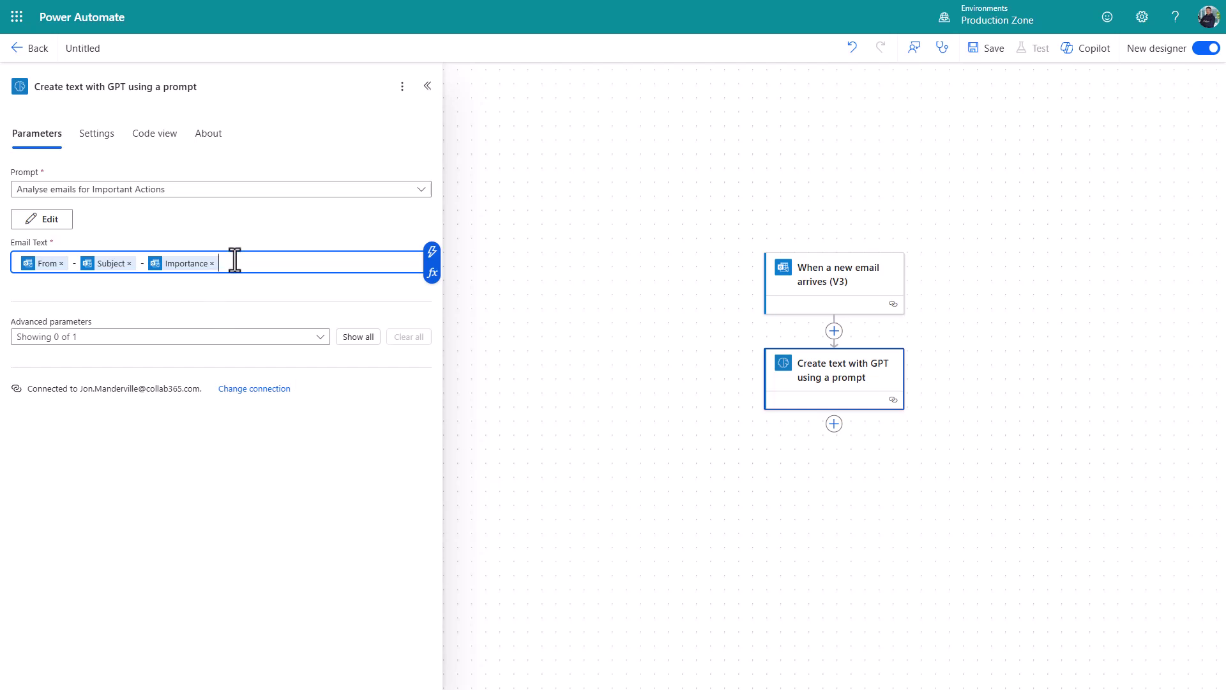
{"action": "left_click", "coordinate": [433, 252]}
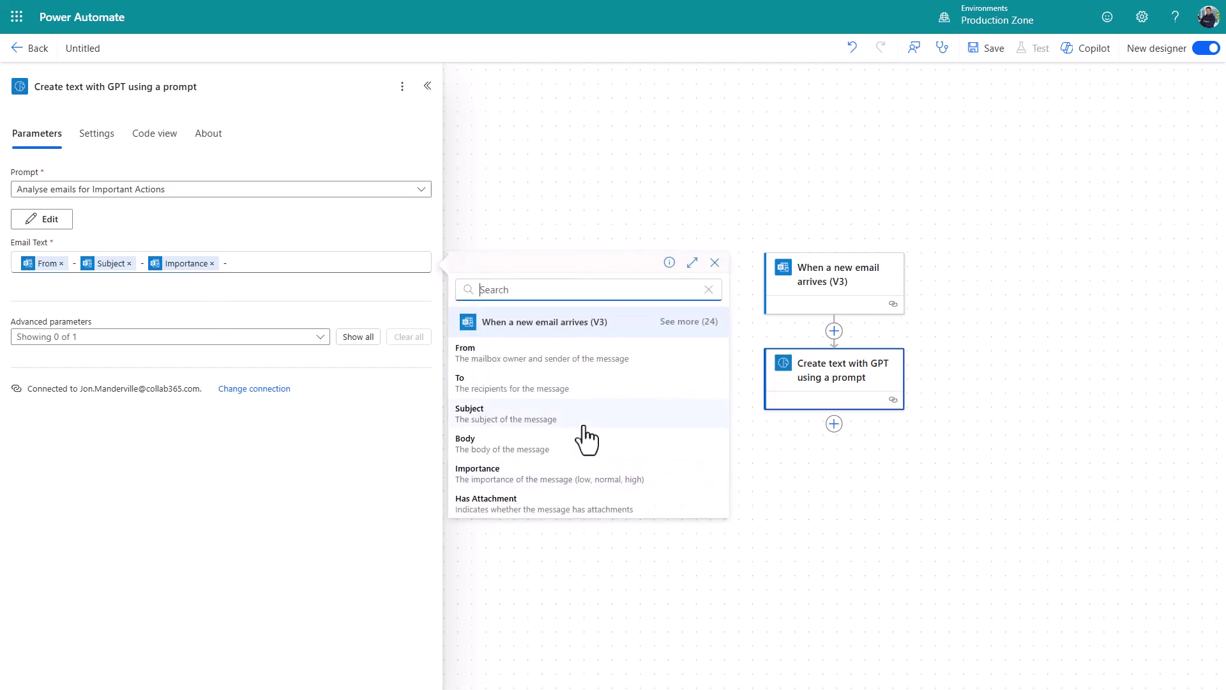
{"action": "left_click", "coordinate": [505, 442]}
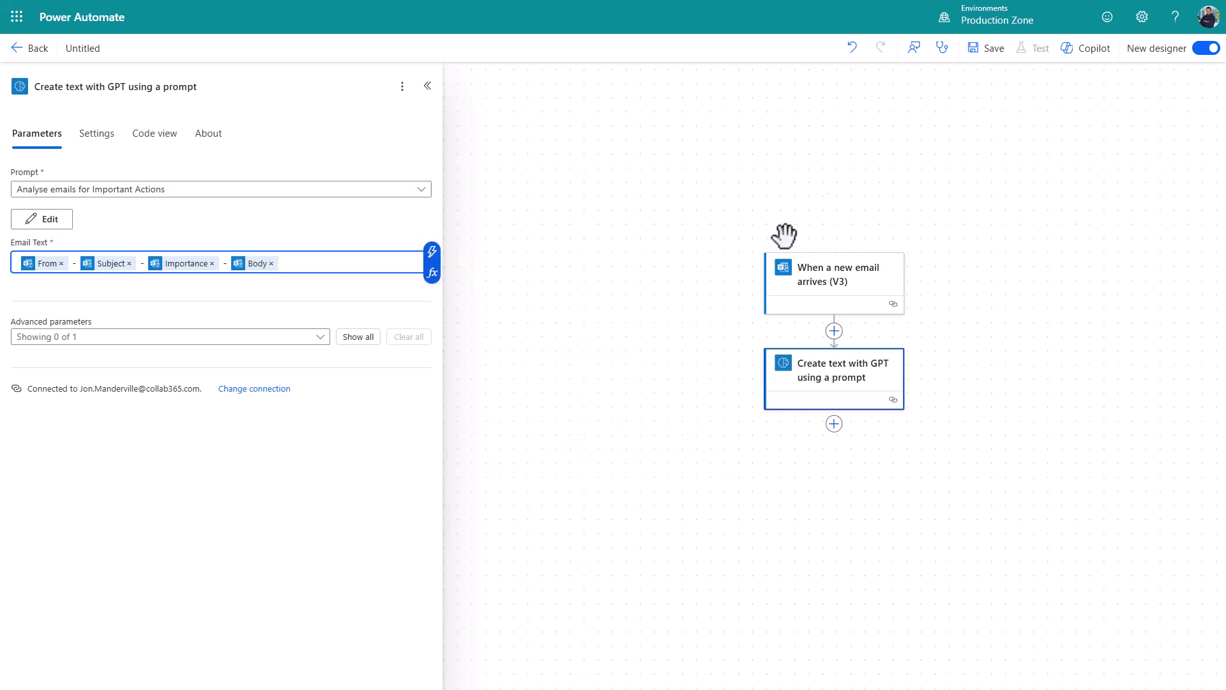
Save the flow, dismiss the checker warnings, and add a Compose action after the GPT step.
{"action": "left_click", "coordinate": [984, 51]}
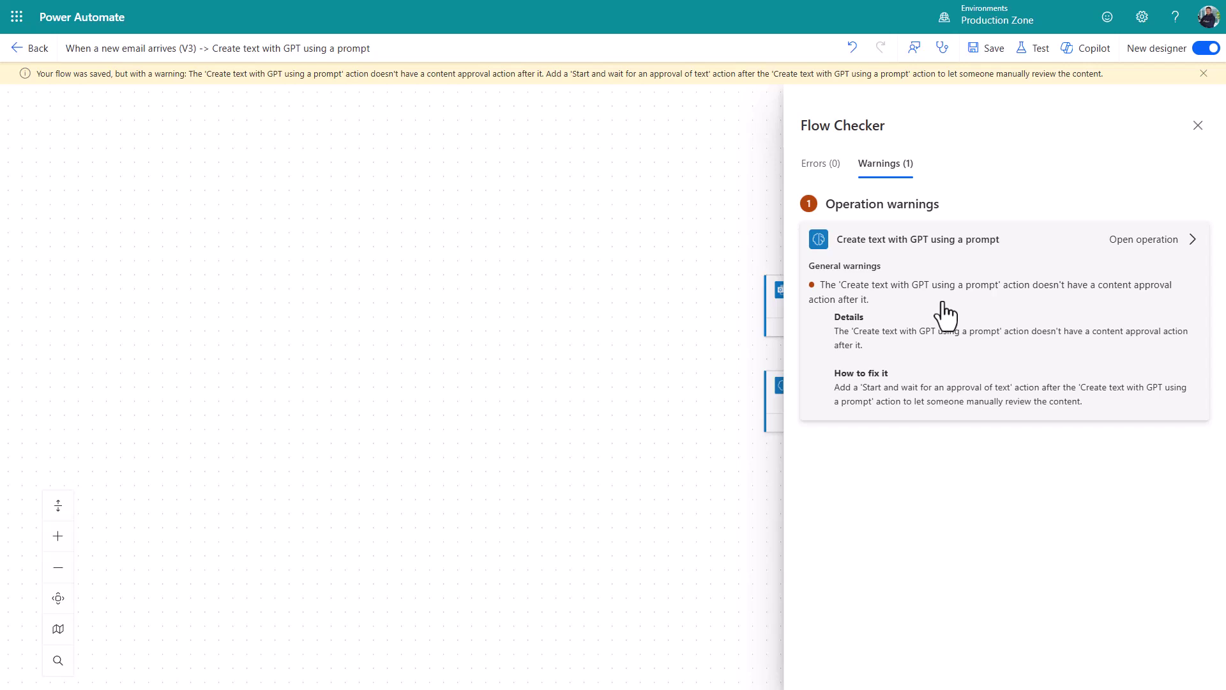
{"action": "left_click", "coordinate": [1199, 125]}
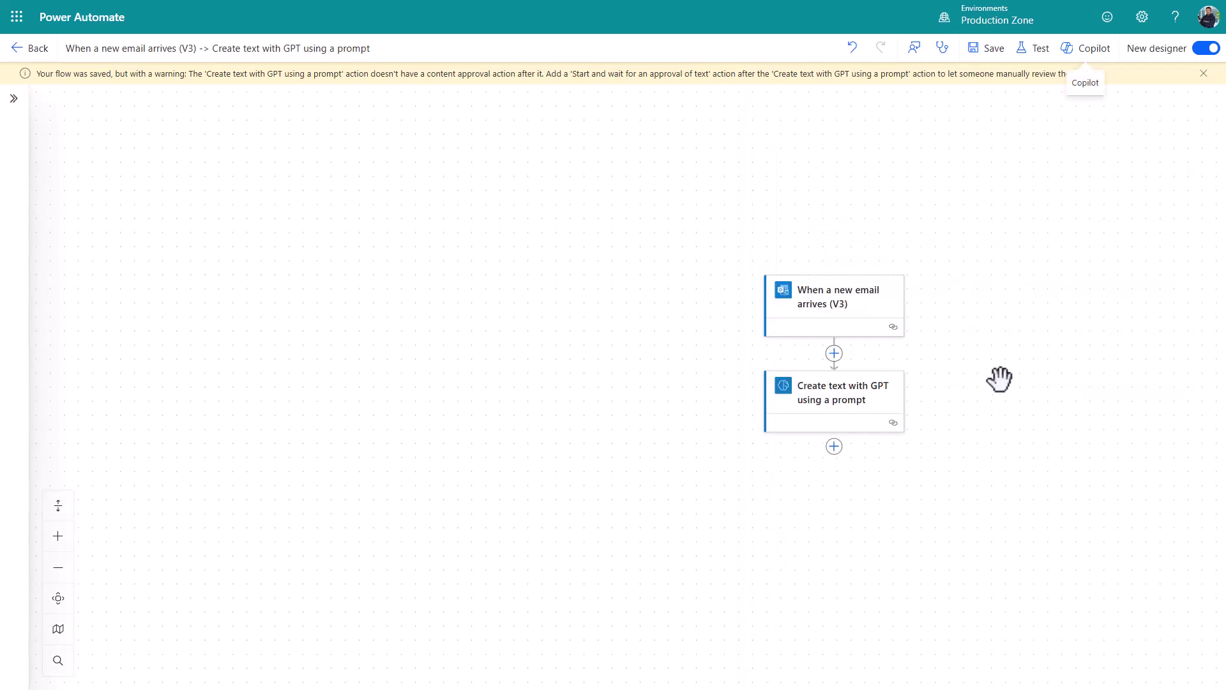
{"action": "left_click", "coordinate": [834, 446]}
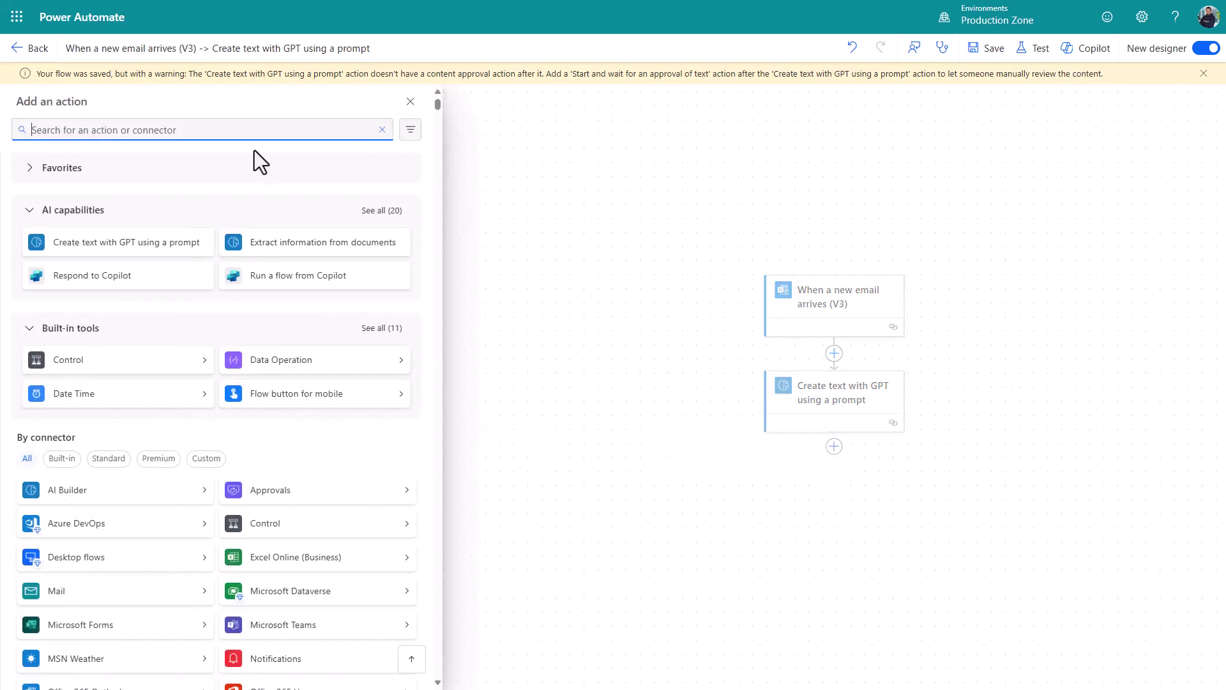
{"action": "type", "text": "compose"}
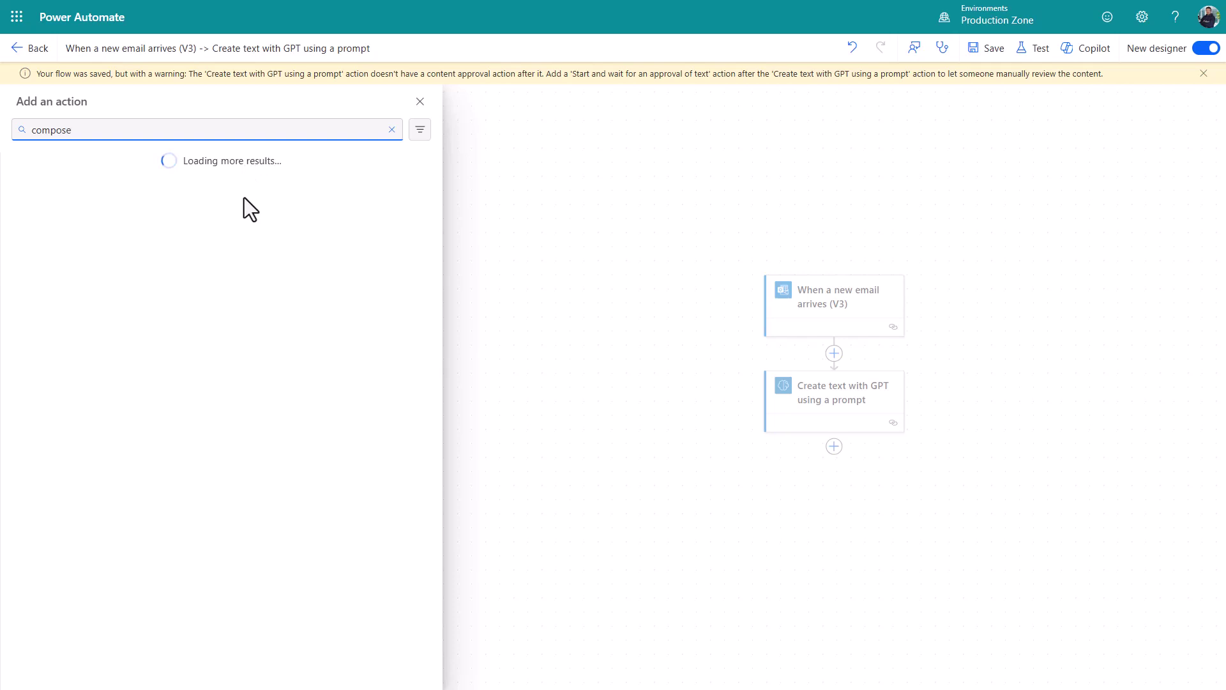
{"action": "left_click", "coordinate": [112, 231]}
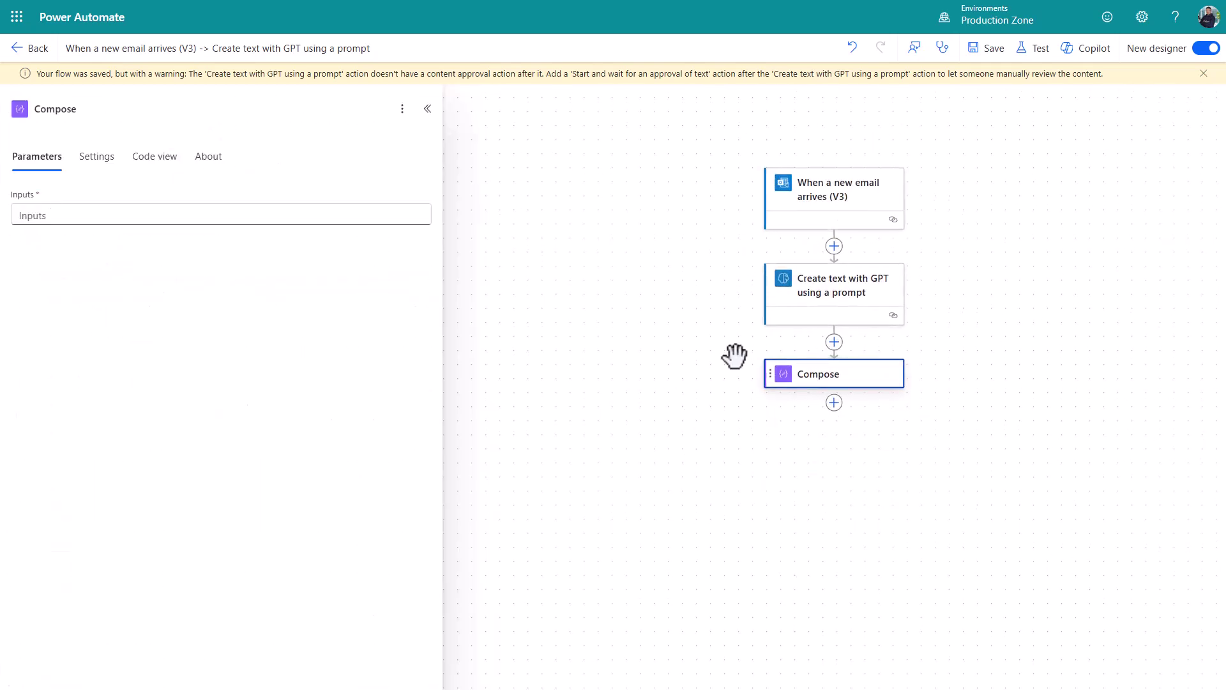
Set the Compose input to the GPT output Text and save the flow.
{"action": "left_click", "coordinate": [164, 217]}
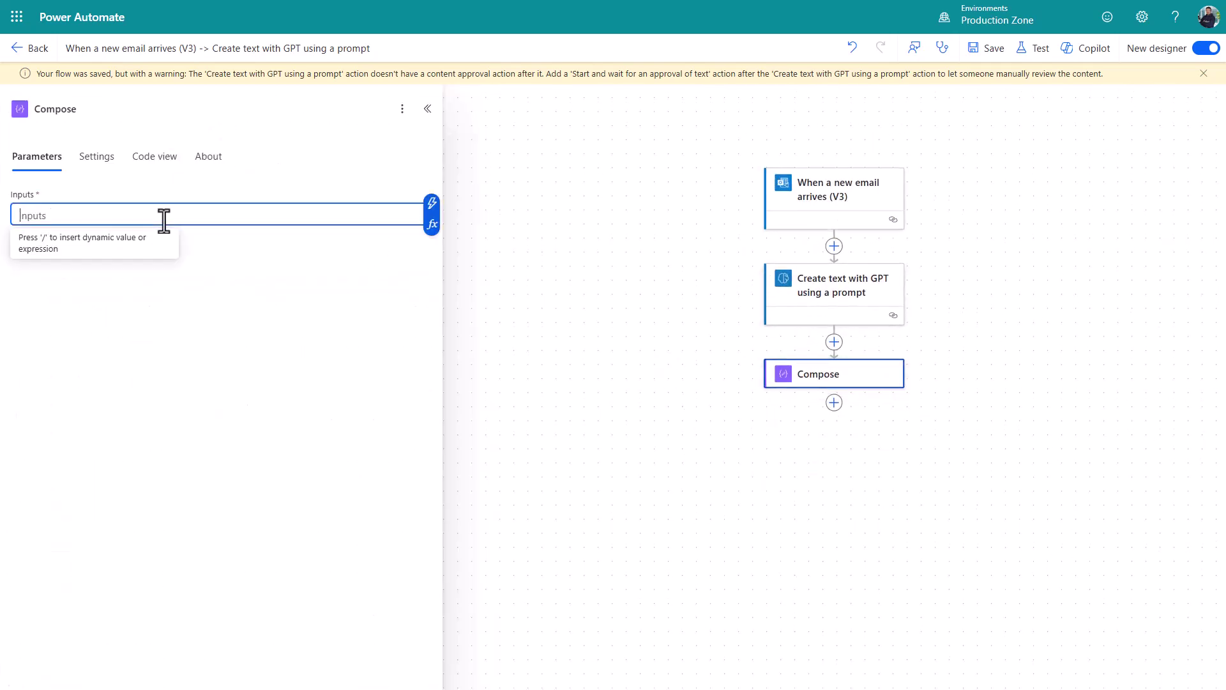
{"action": "left_click", "coordinate": [432, 204]}
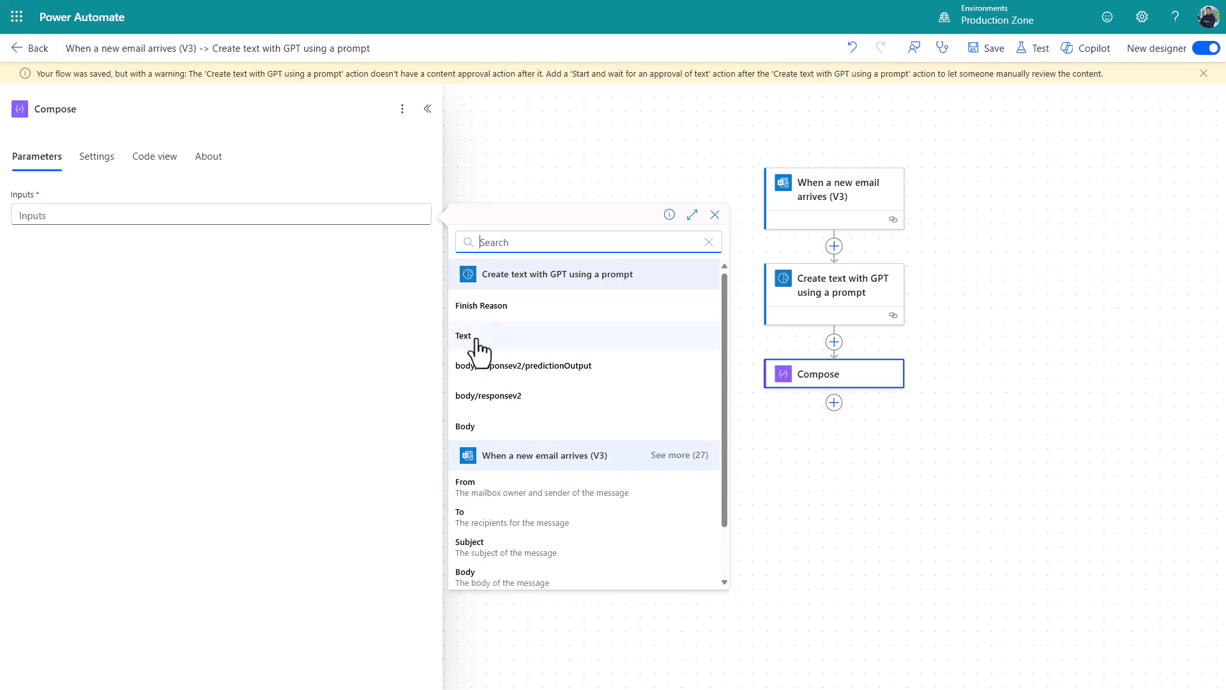
{"action": "left_click", "coordinate": [477, 338]}
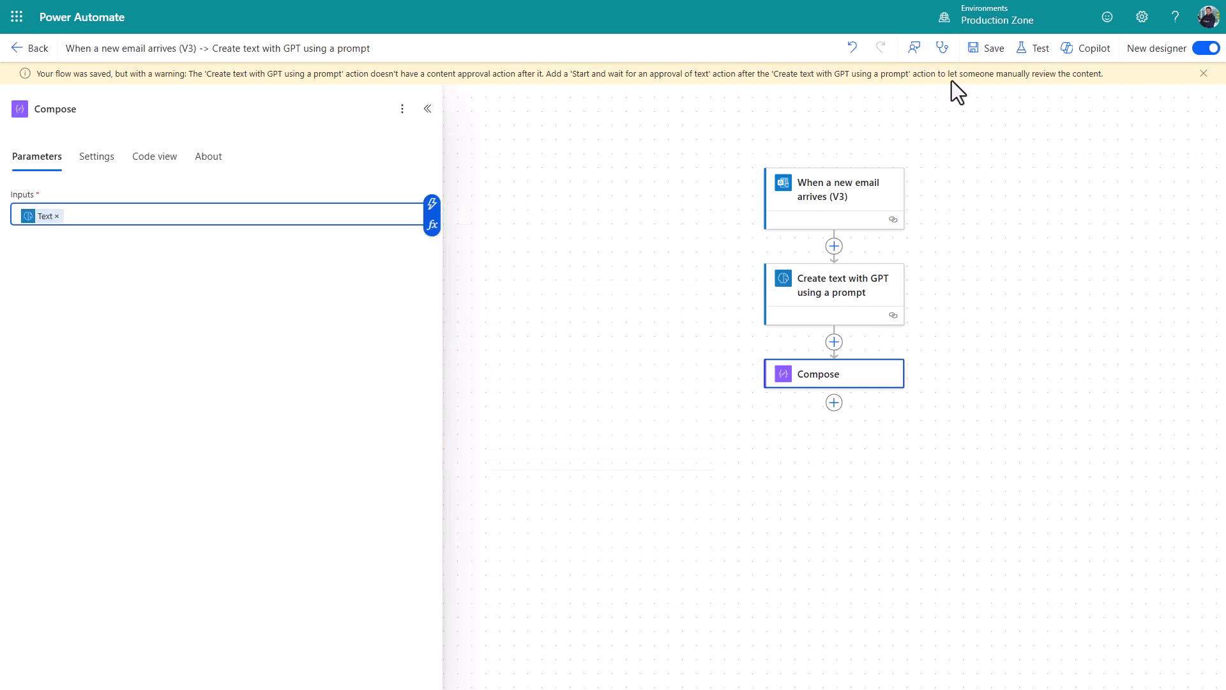
{"action": "left_click", "coordinate": [981, 47]}
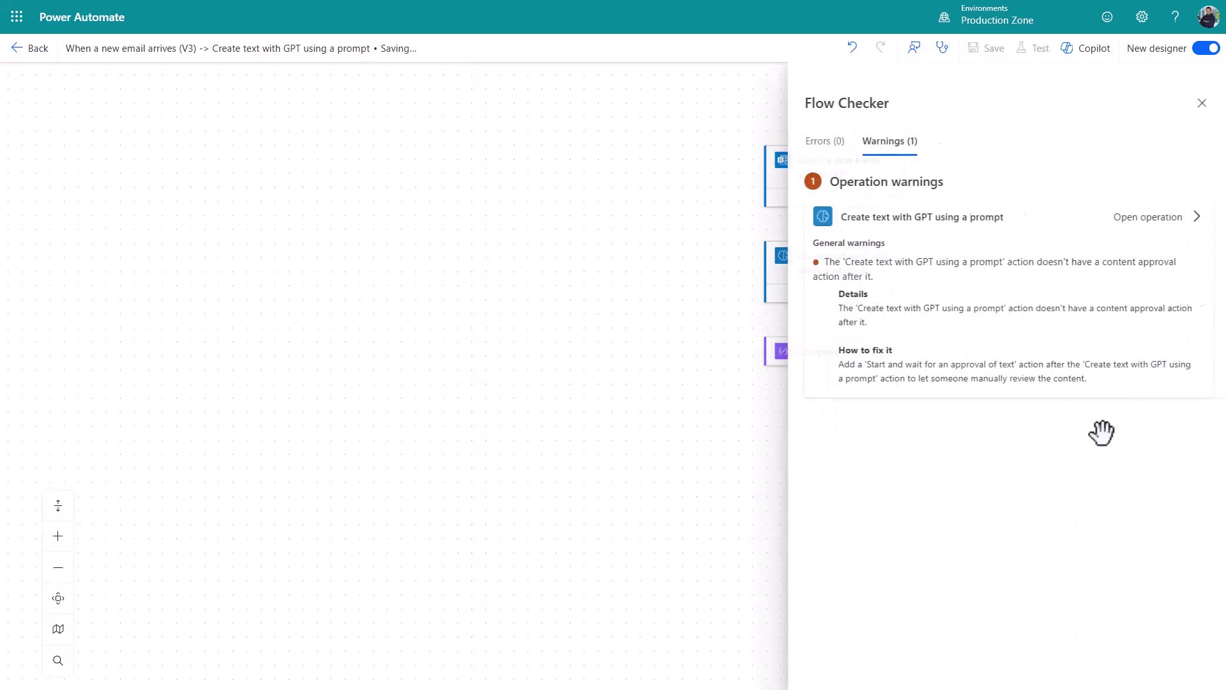
Close the Flow Checker warnings pane.
{"action": "left_click", "coordinate": [1199, 103]}
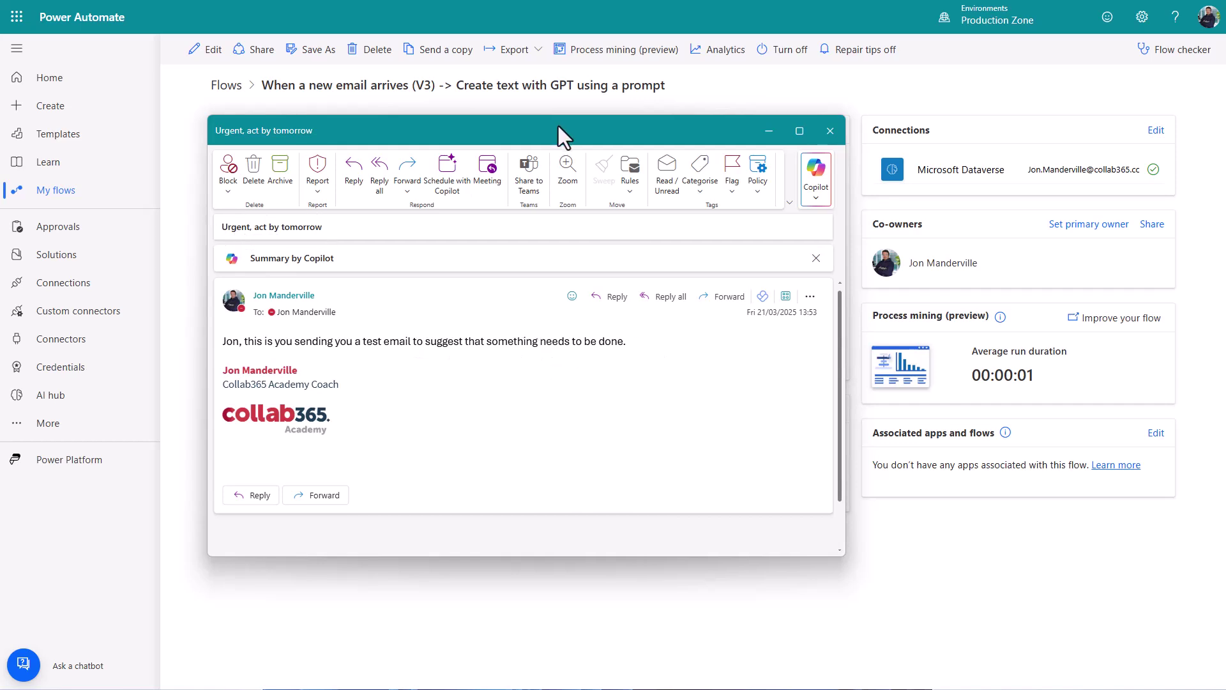
Move the test email aside and check the successful run's Compose output.
{"action": "left_click_drag", "start_coordinate": [558, 126], "coordinate": [0, 127]}
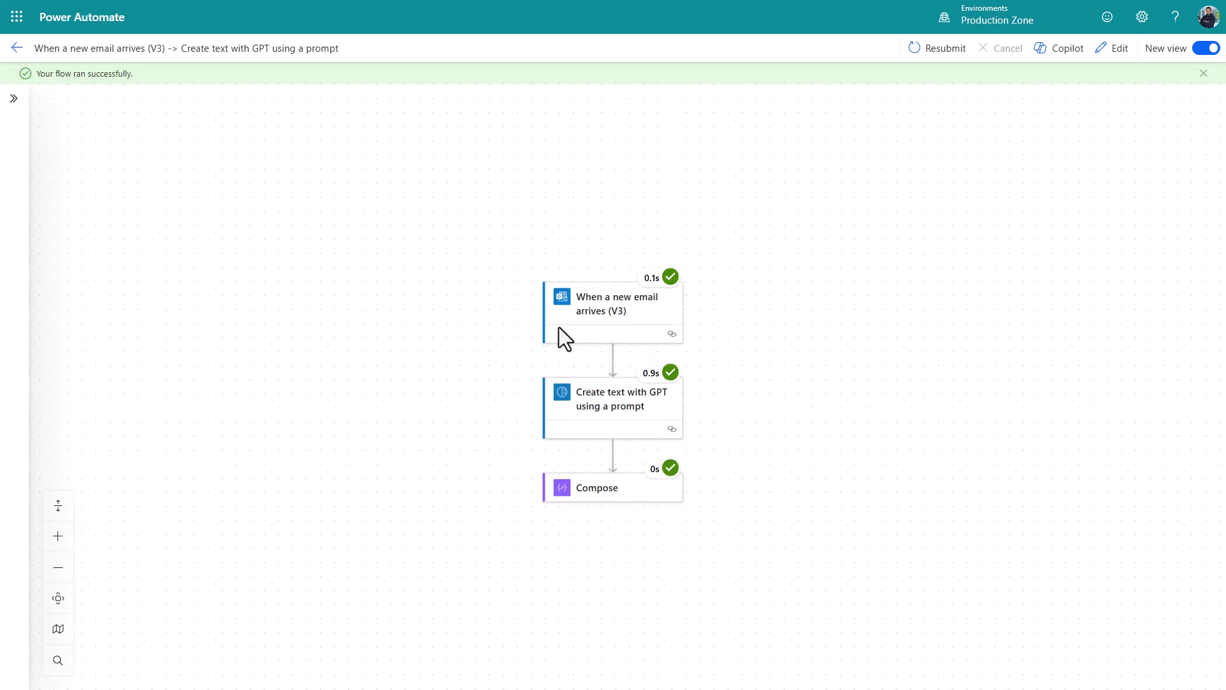
{"action": "left_click", "coordinate": [617, 489]}
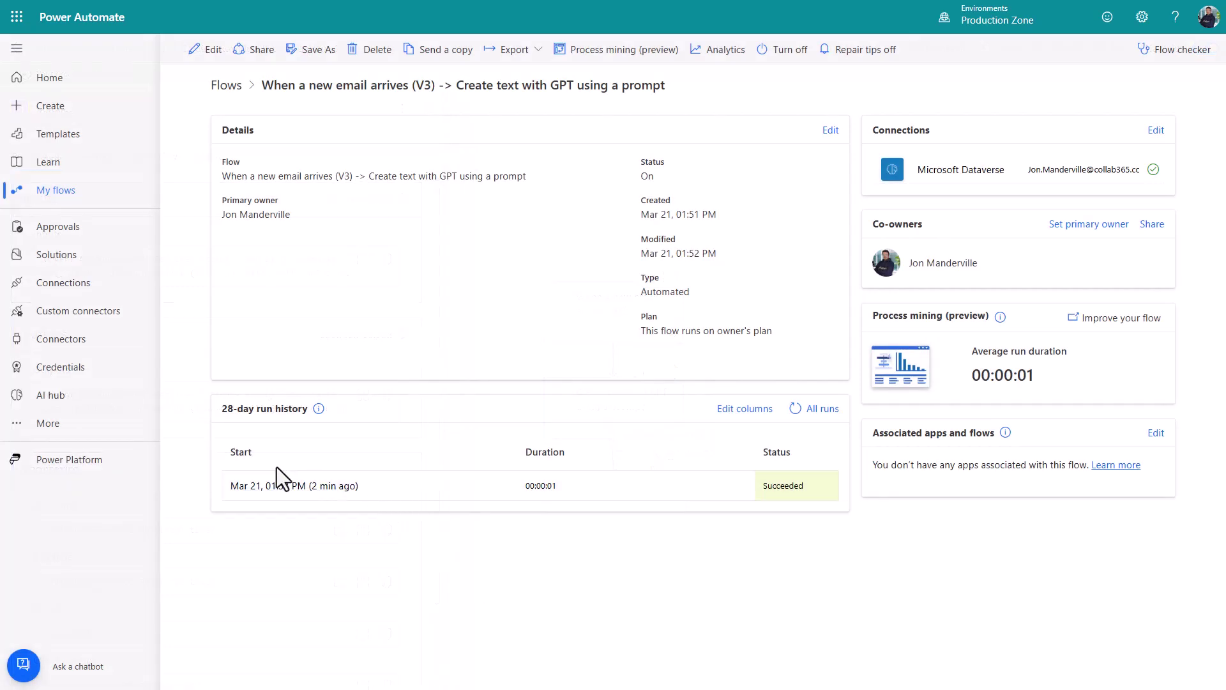
Go to AI hub to reach the Power Platform admin center.
{"action": "left_click", "coordinate": [50, 397]}
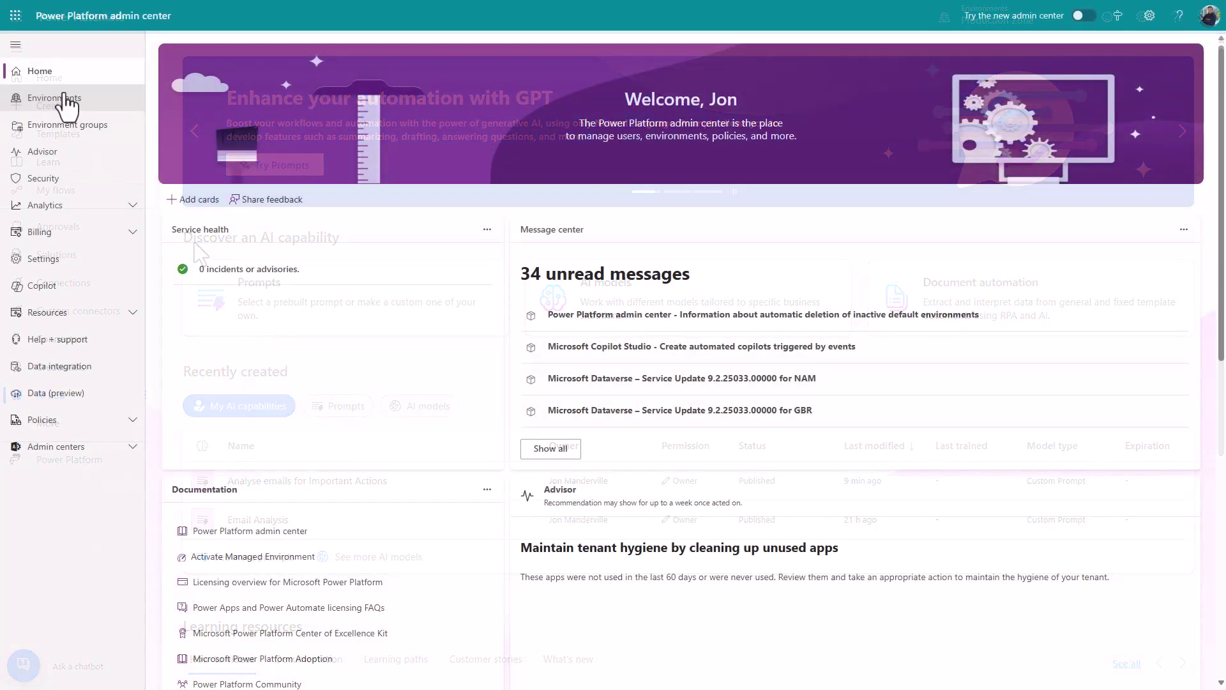
Inspect Production Zone, then open Capacity showing AI Builder credits at 500/500 assigned, 0 consumed.
{"action": "left_click", "coordinate": [64, 95]}
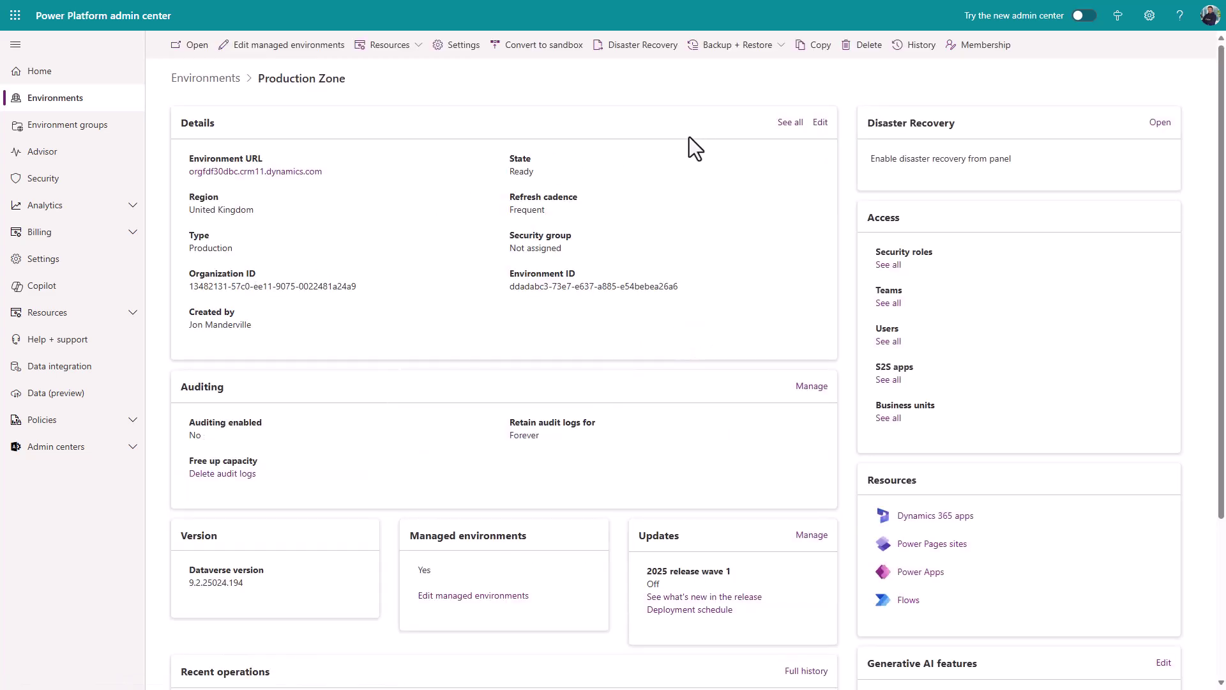
{"action": "left_click", "coordinate": [412, 44]}
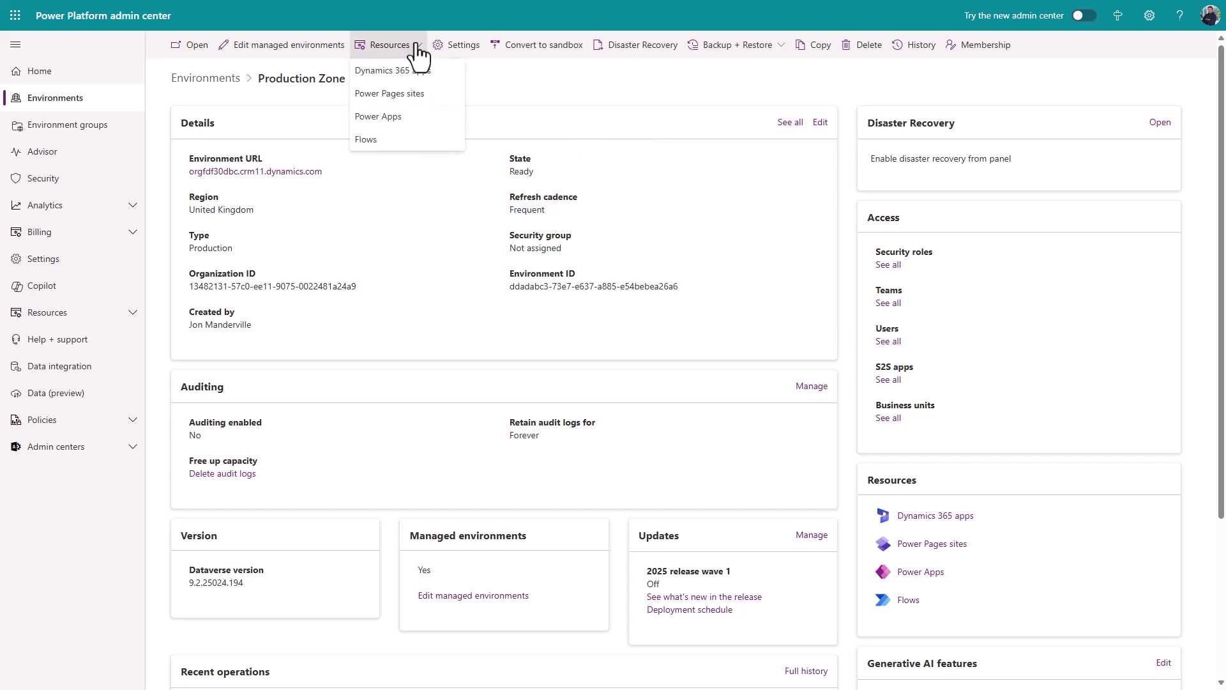
{"action": "left_click", "coordinate": [422, 235]}
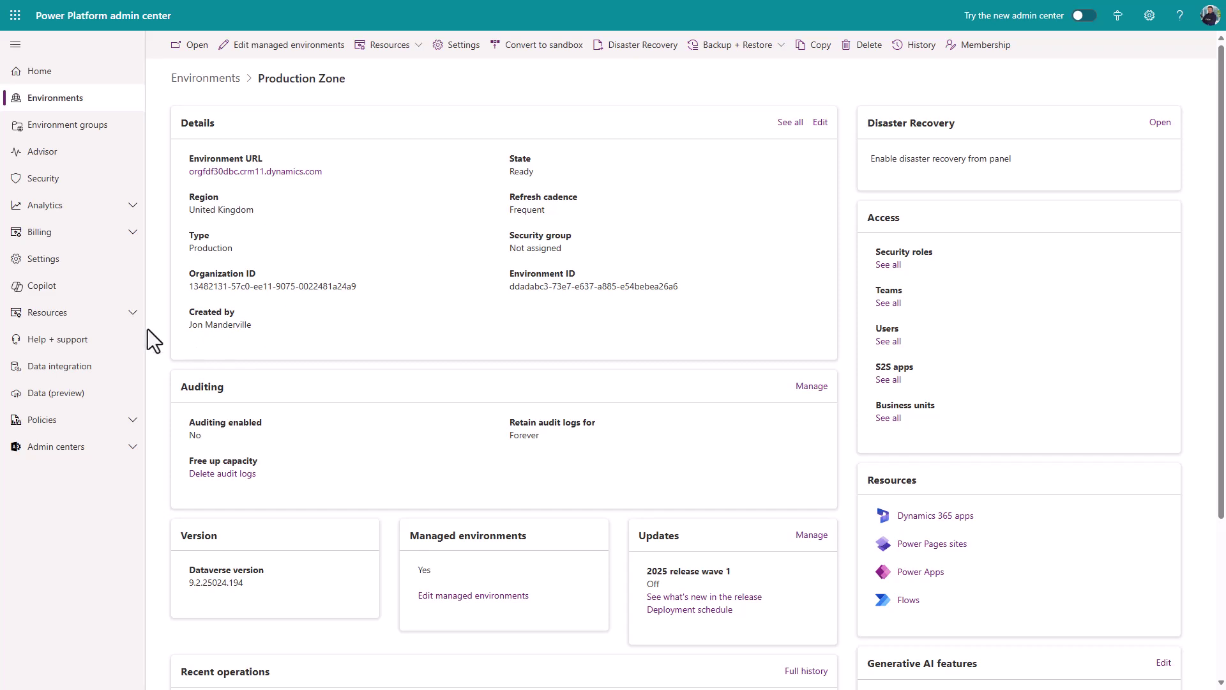
{"action": "left_click", "coordinate": [123, 315]}
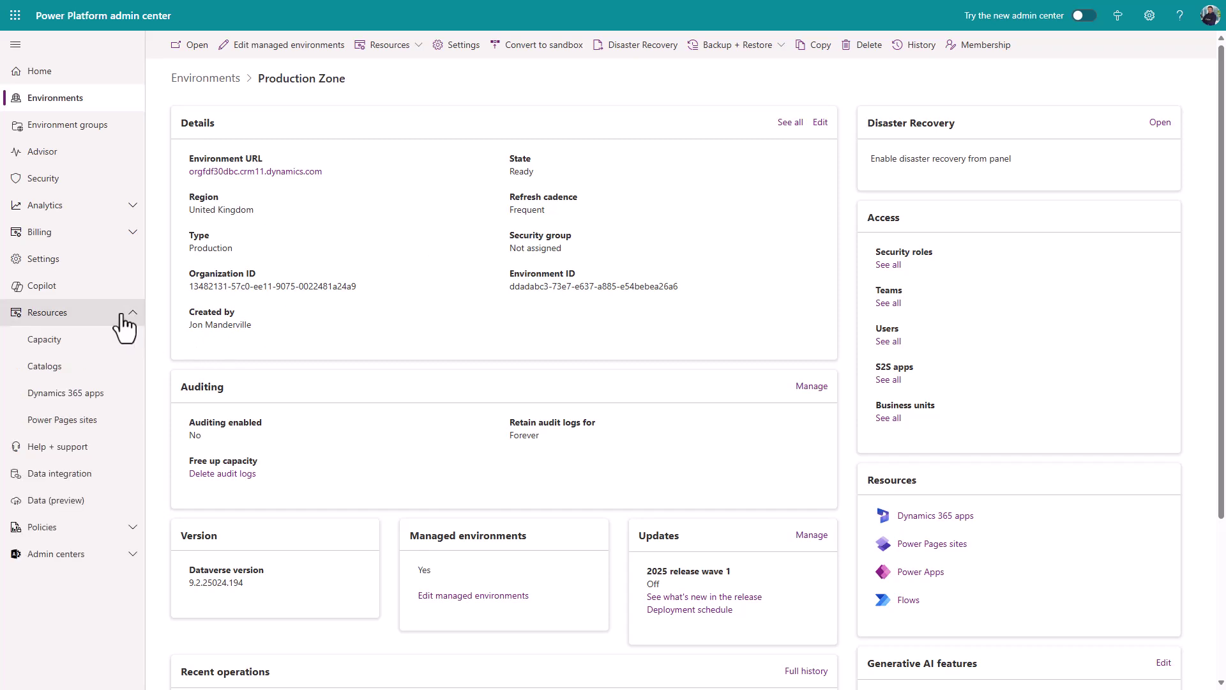
{"action": "left_click", "coordinate": [39, 341]}
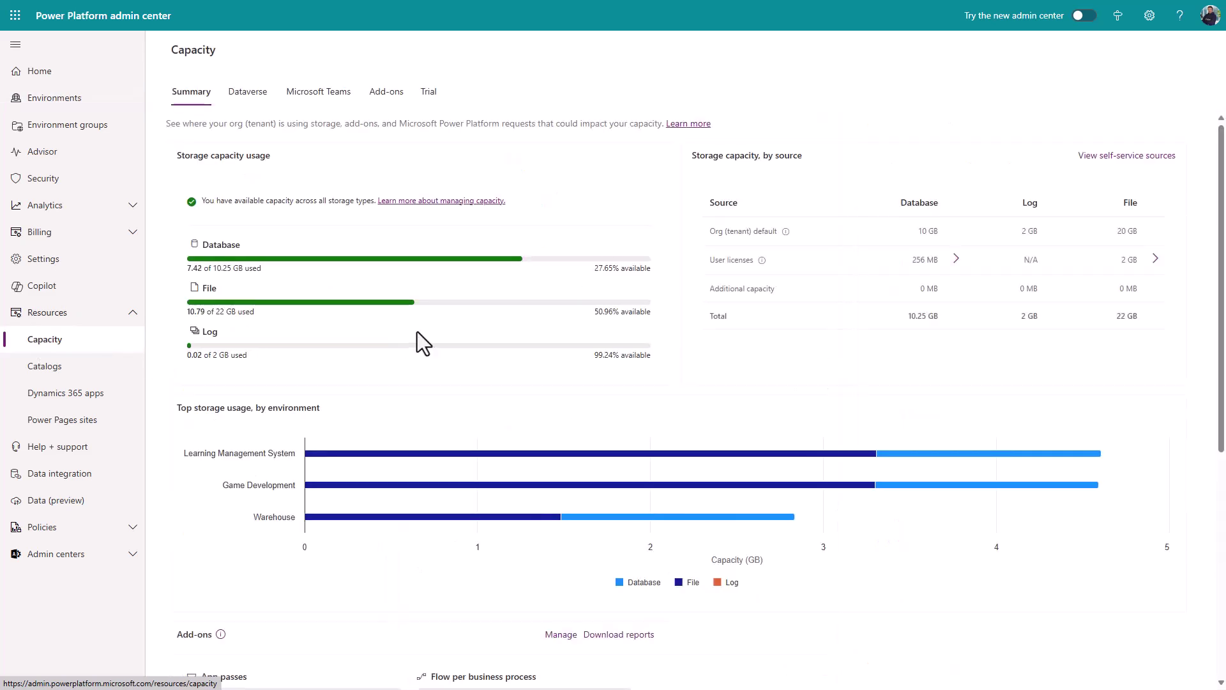
{"action": "scroll", "coordinate": [419, 332], "scroll_direction": "down", "scroll_amount": 6}
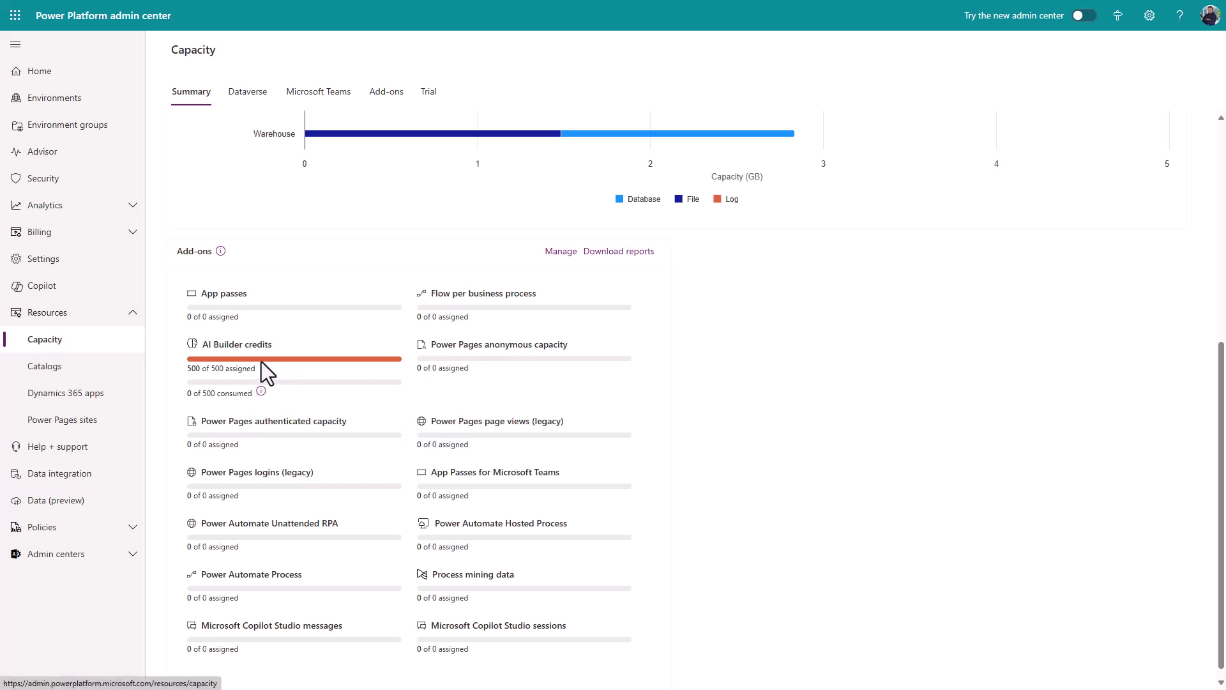
Manage add-ons for Production Zone instead of Power Apps Challenges, showing 500 AI Builder credits.
{"action": "left_click", "coordinate": [560, 252]}
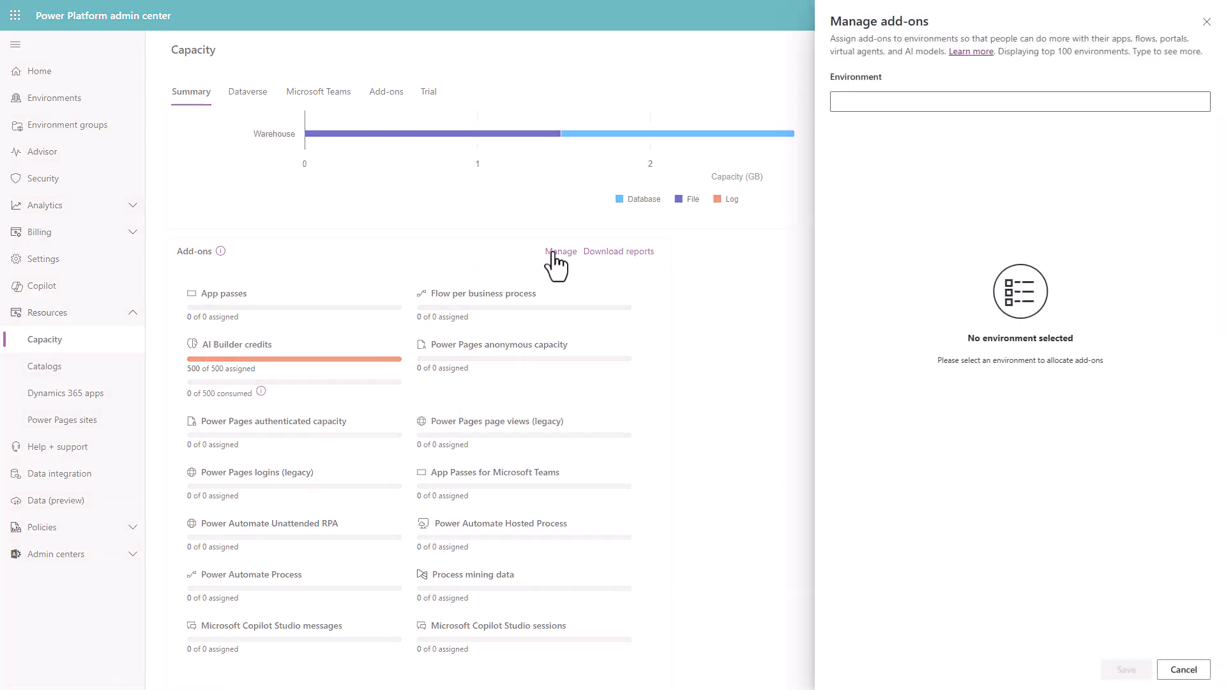
{"action": "left_click", "coordinate": [865, 101]}
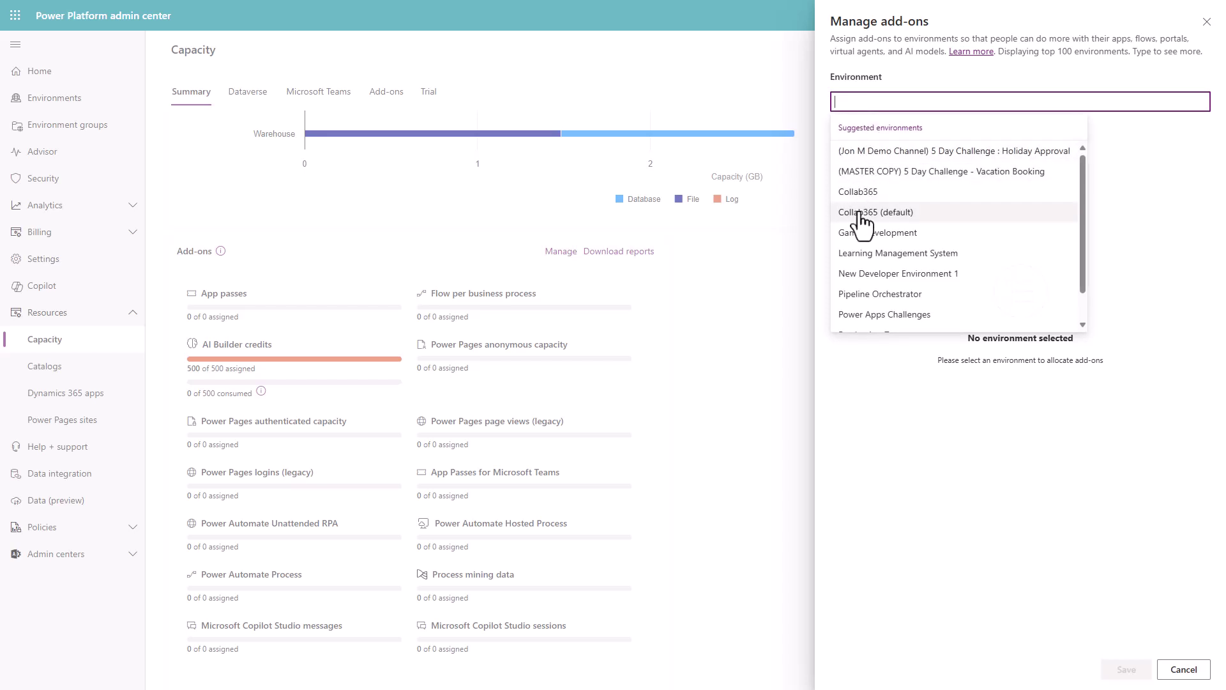
{"action": "left_click", "coordinate": [861, 315]}
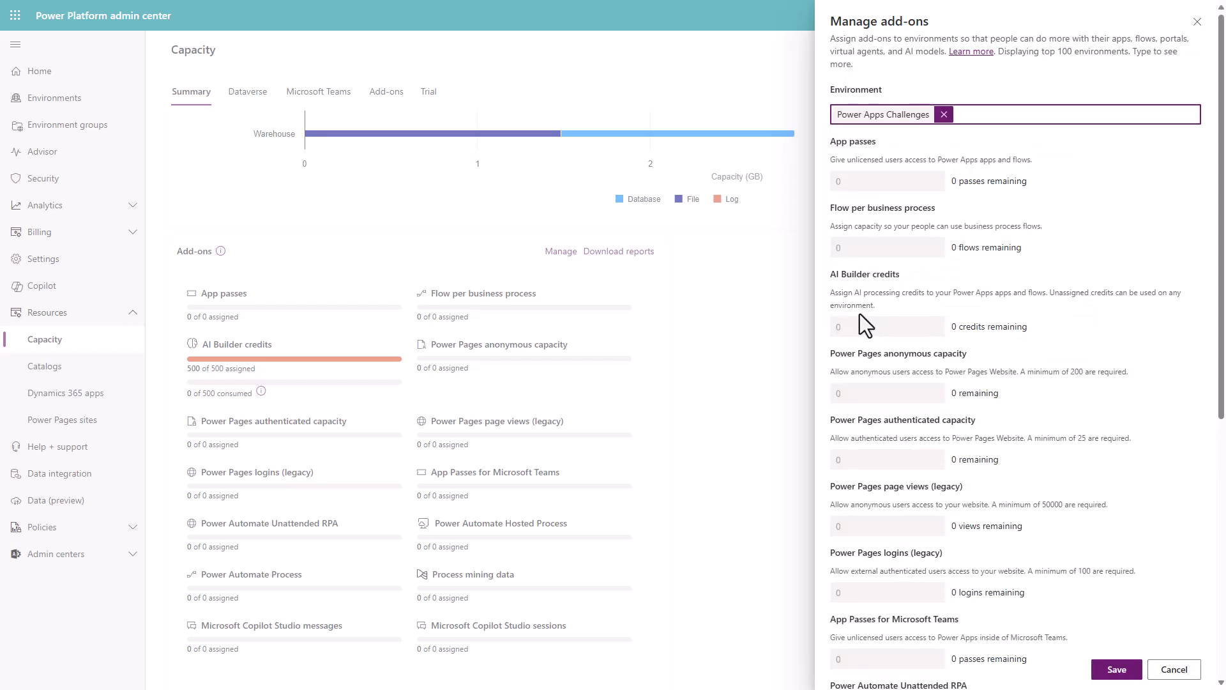
{"action": "scroll", "coordinate": [903, 394], "scroll_direction": "down", "scroll_amount": 7}
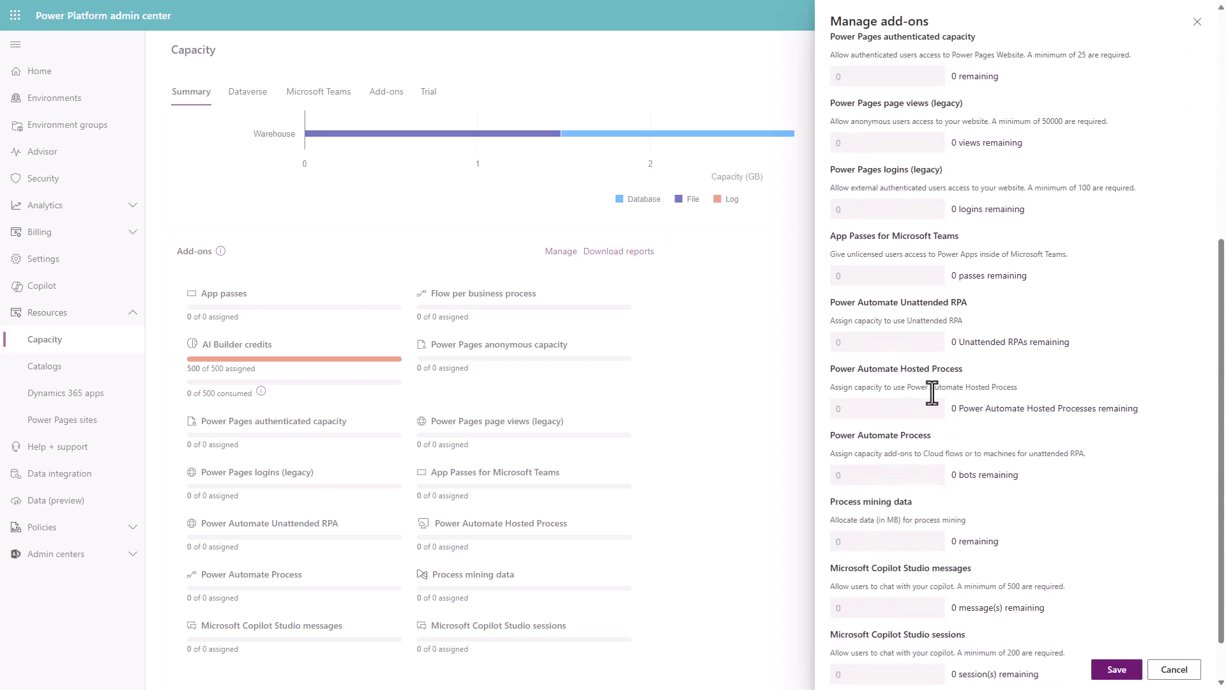
{"action": "scroll", "coordinate": [934, 392], "scroll_direction": "up", "scroll_amount": 7}
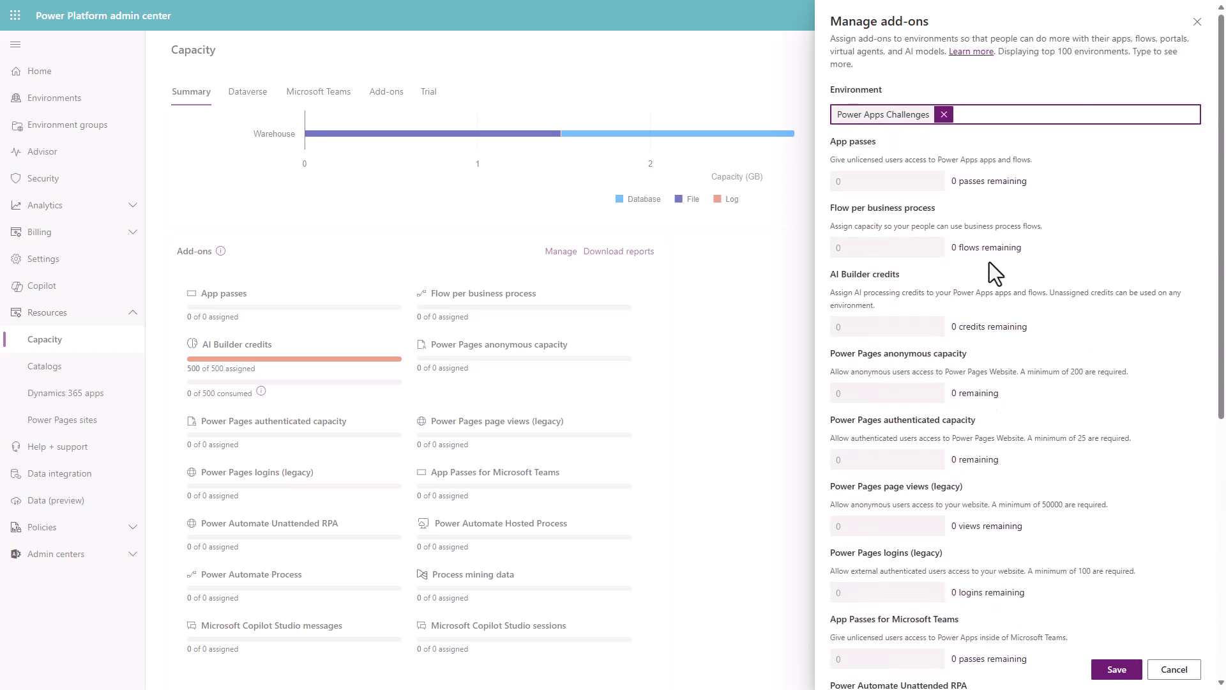
{"action": "left_click", "coordinate": [944, 114]}
{"action": "left_click", "coordinate": [868, 107]}
{"action": "scroll", "coordinate": [881, 306], "scroll_direction": "down", "scroll_amount": 2}
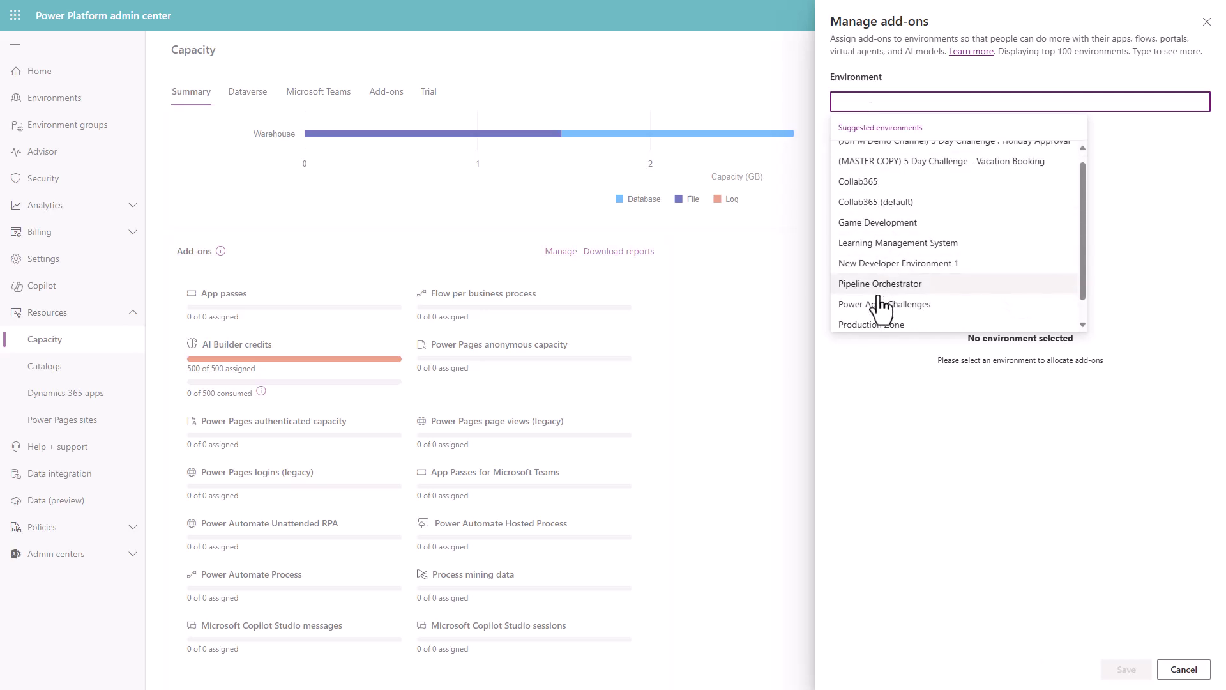
{"action": "left_click", "coordinate": [879, 304]}
{"action": "scroll", "coordinate": [1003, 374], "scroll_direction": "down", "scroll_amount": 3}
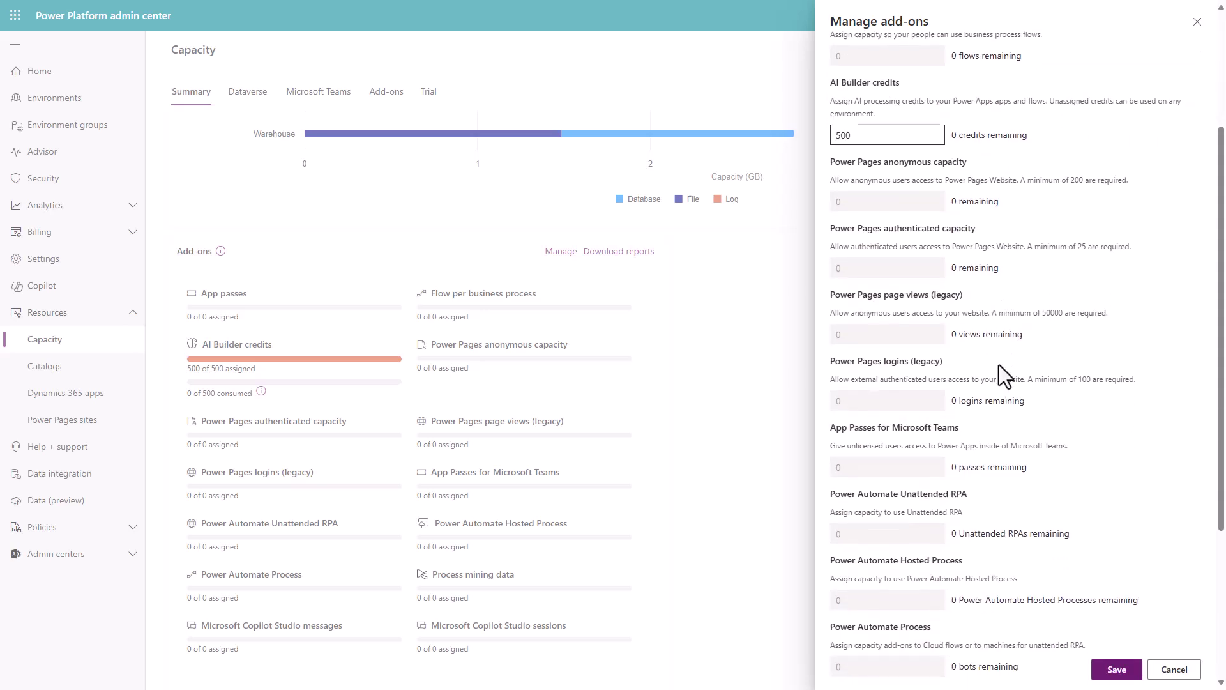
{"action": "scroll", "coordinate": [1045, 202], "scroll_direction": "up", "scroll_amount": 3}
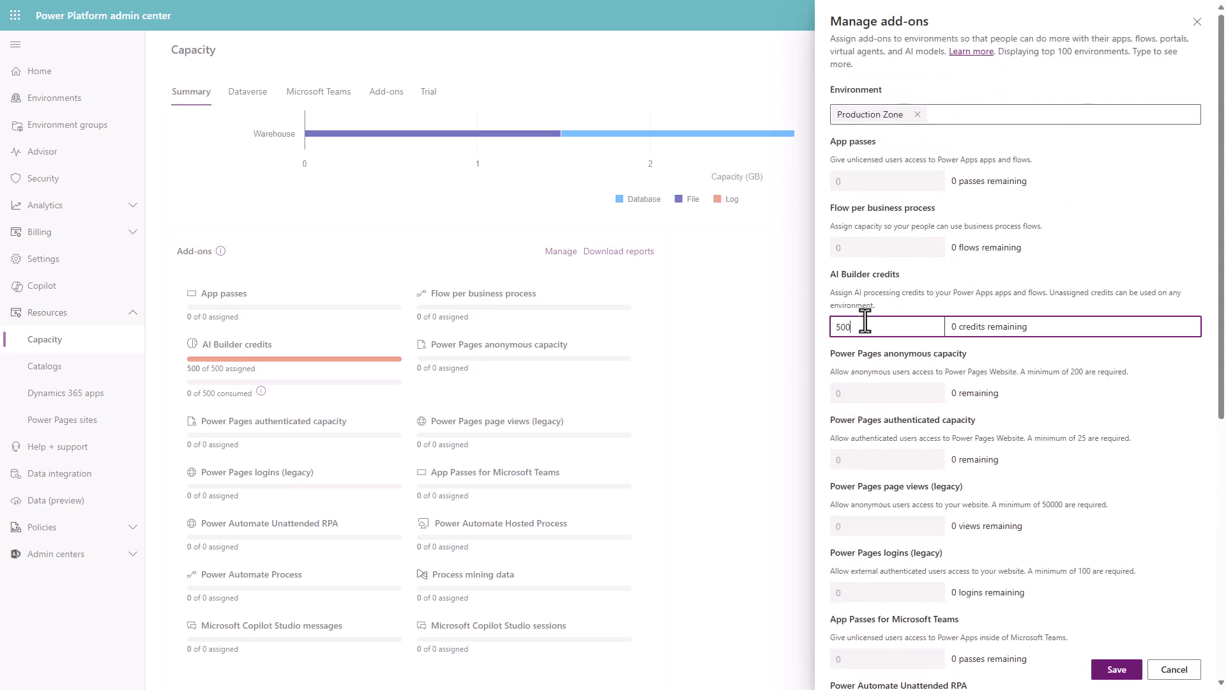